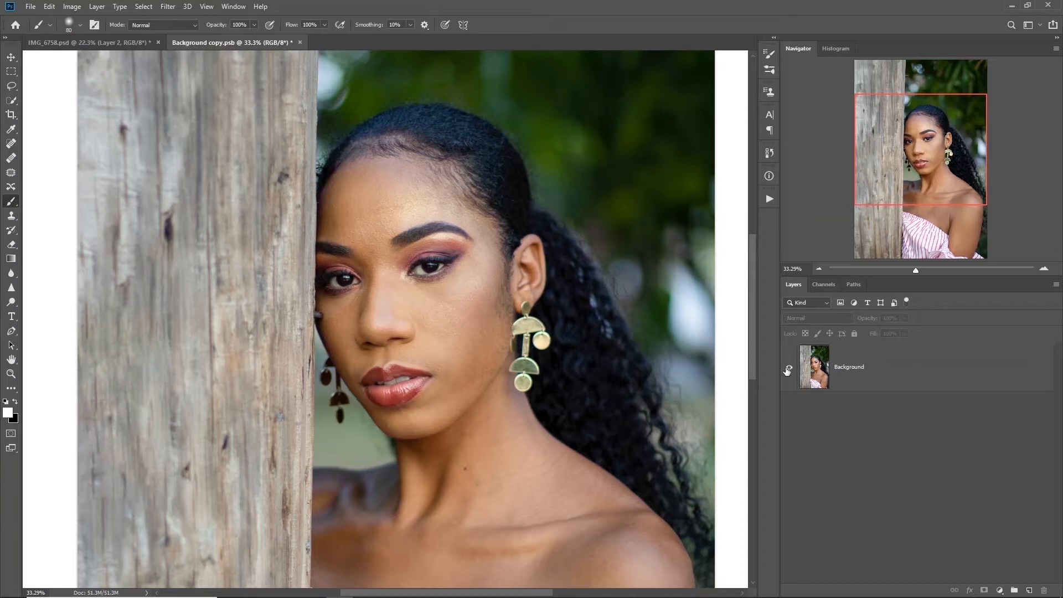
- Duplicate the Background layer twice, accepting the default copy names
{"action": "right_click", "coordinate": [848, 371]}
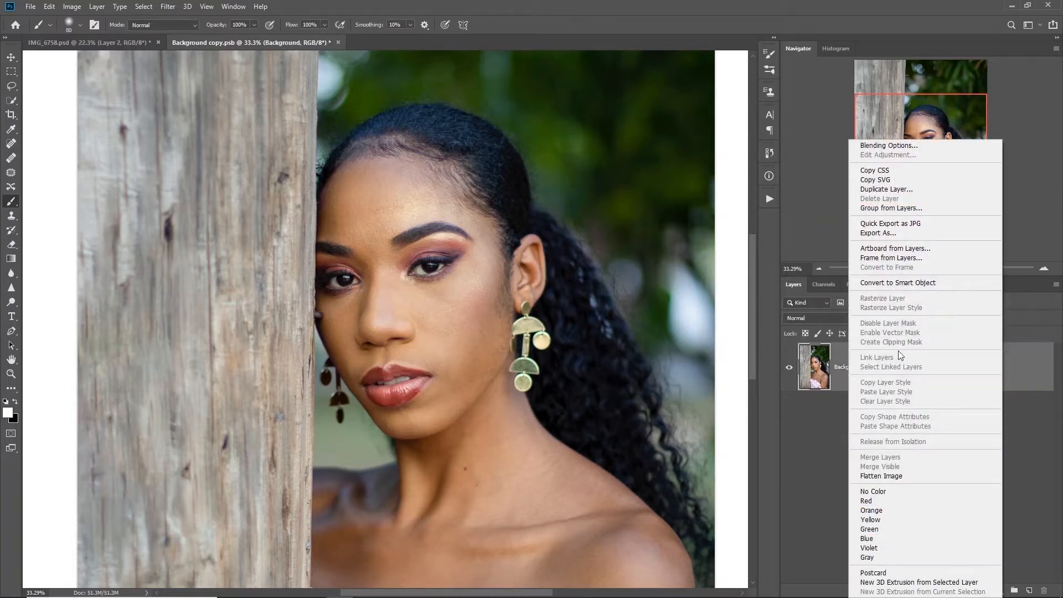
{"action": "left_click", "coordinate": [872, 190]}
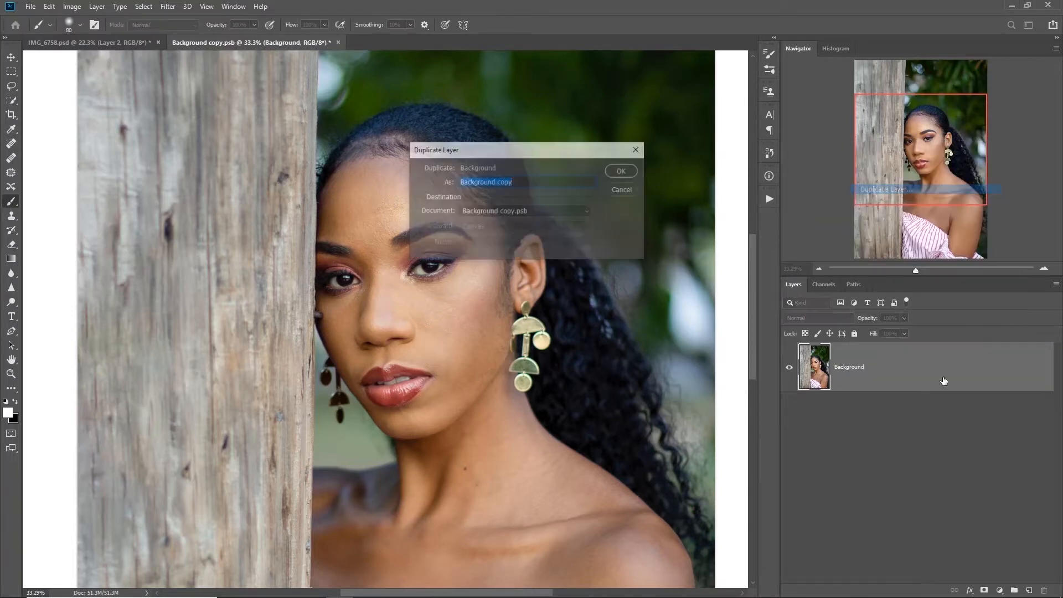
{"action": "left_click", "coordinate": [626, 172]}
{"action": "right_click", "coordinate": [863, 364]}
{"action": "left_click", "coordinate": [902, 190]}
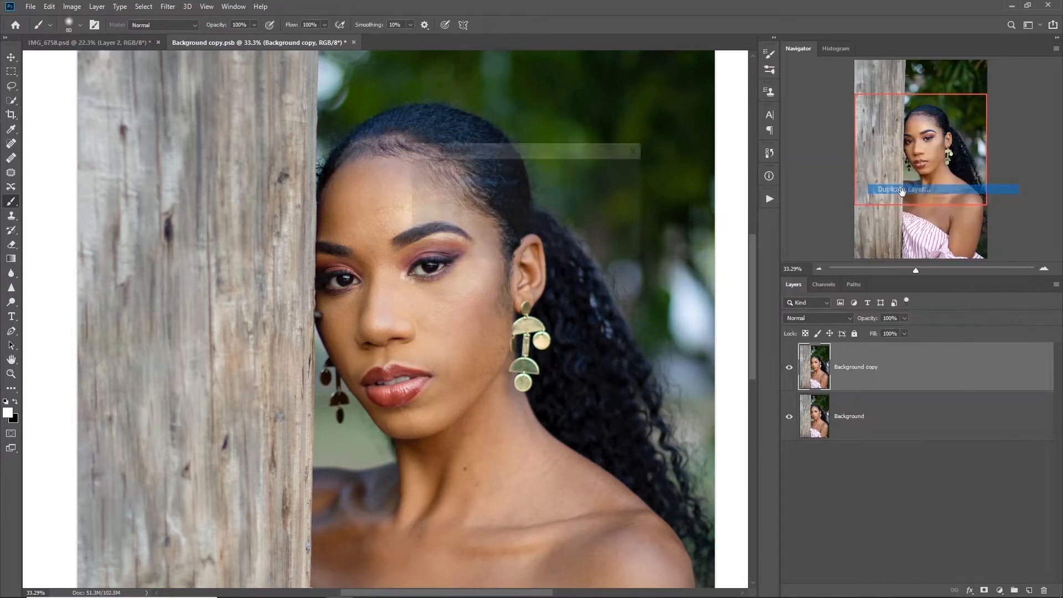
{"action": "left_click", "coordinate": [623, 171]}
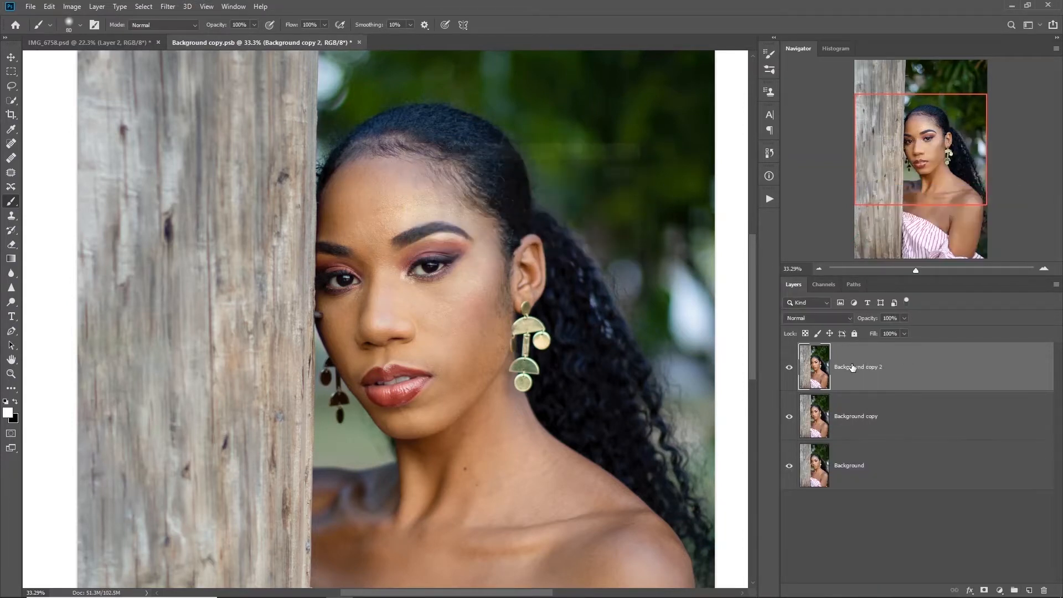
- Rename the middle layer Low and the topmost layer High
{"action": "double_click", "coordinate": [857, 416]}
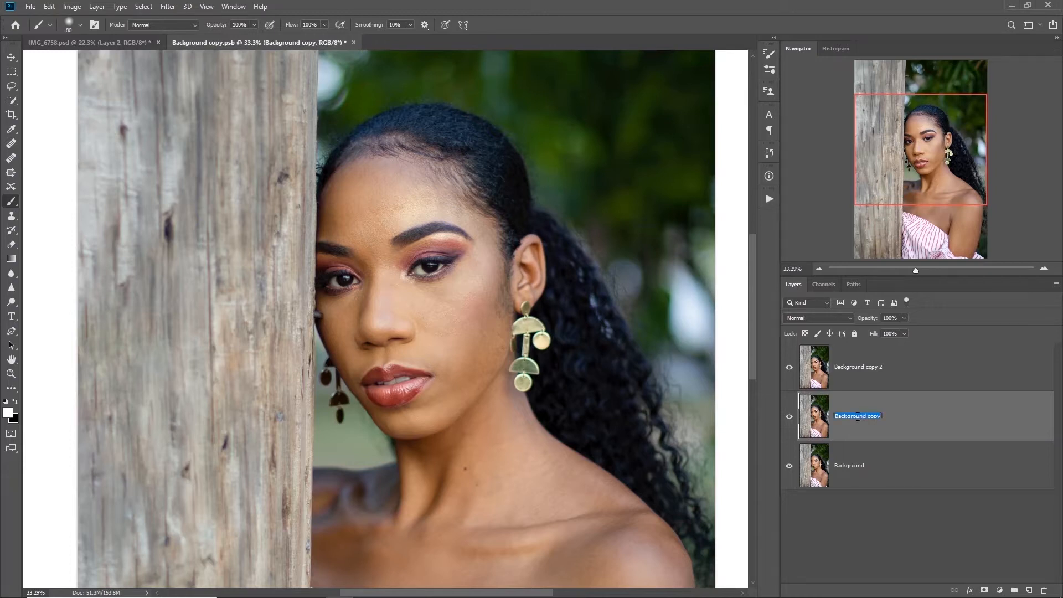
{"action": "type", "text": "Low"}
{"action": "double_click", "coordinate": [868, 366]}
{"action": "type", "text": "Hig"}
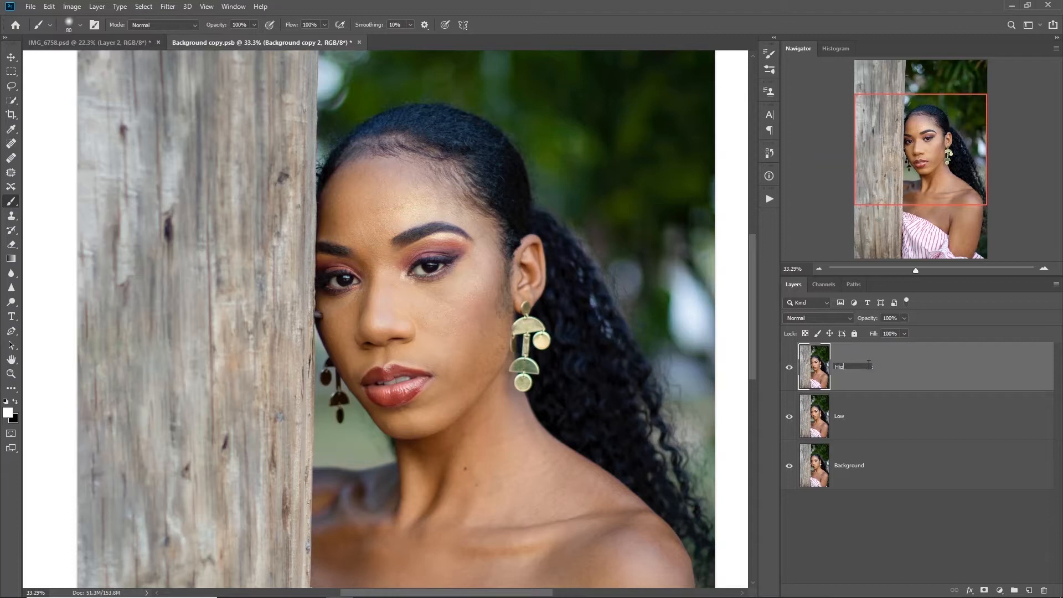
{"action": "left_click", "coordinate": [884, 394]}
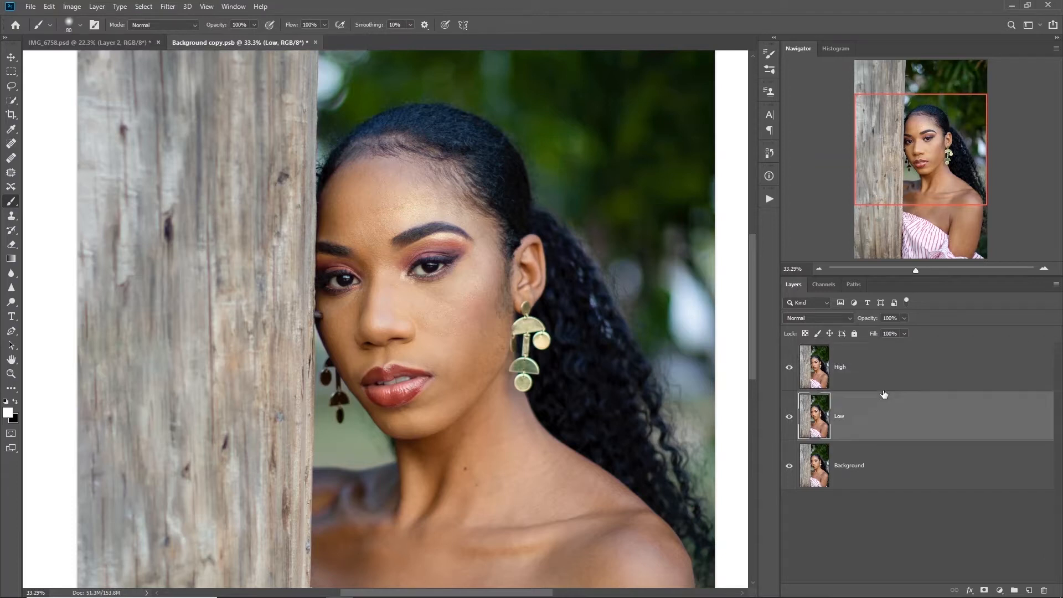
- Extend the top layer's name to High/detail
{"action": "left_click", "coordinate": [854, 365]}
{"action": "double_click", "coordinate": [851, 366]}
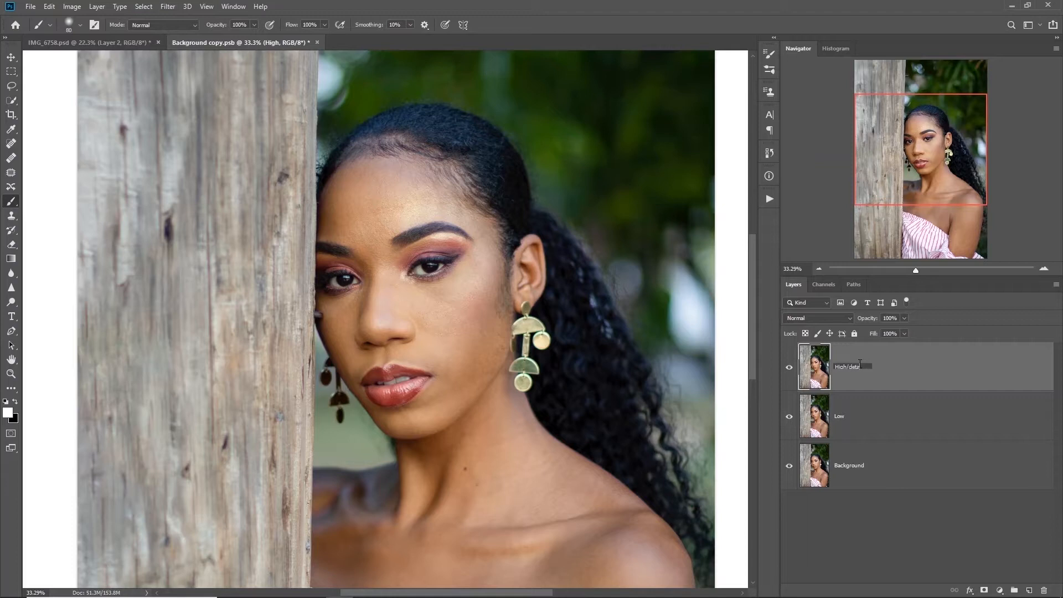
{"action": "type", "text": "High/detail"}
- Extend the middle layer's name to Low/colour
{"action": "left_click", "coordinate": [849, 415]}
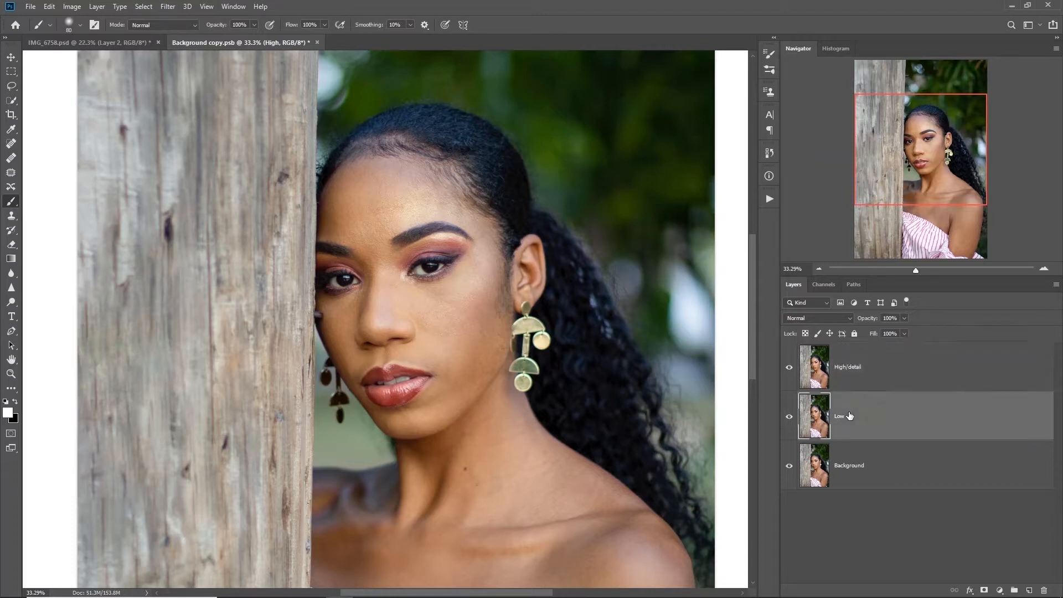
{"action": "double_click", "coordinate": [844, 419]}
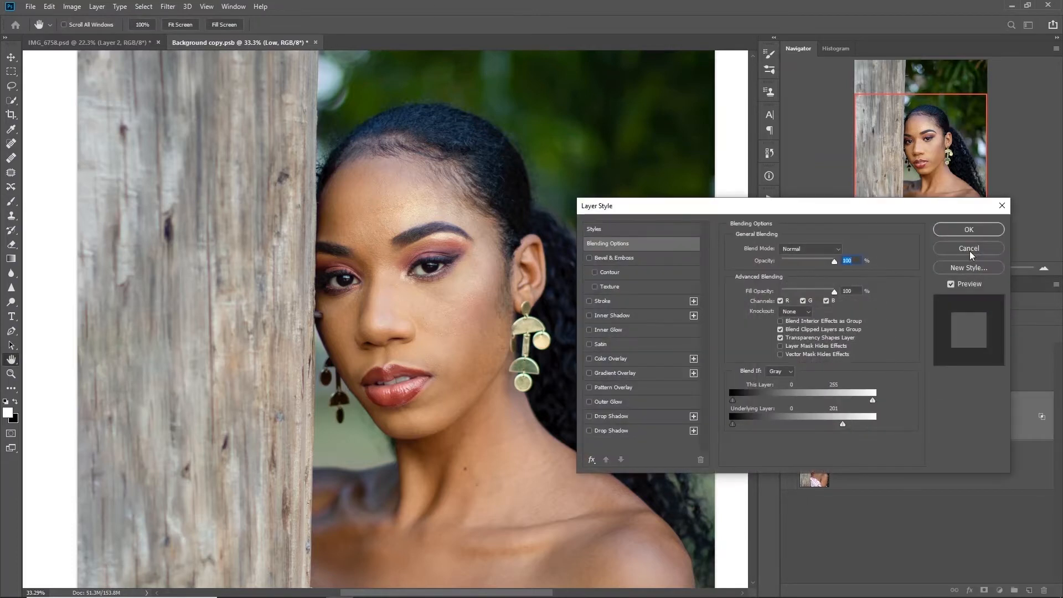
{"action": "left_click", "coordinate": [967, 256]}
{"action": "double_click", "coordinate": [847, 416]}
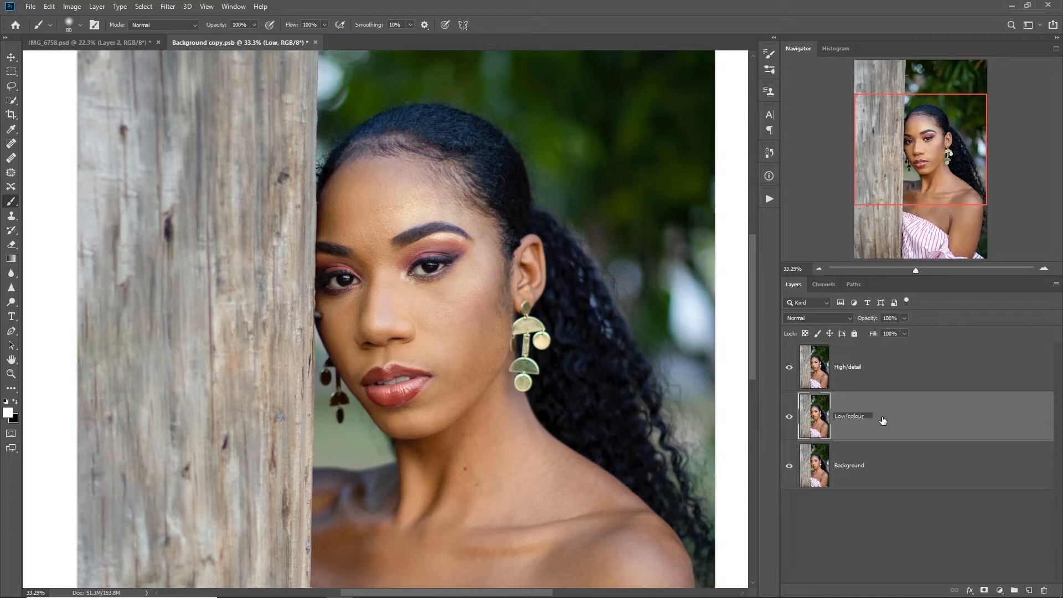
{"action": "type", "text": "/colour"}
{"action": "key", "text": "Return"}
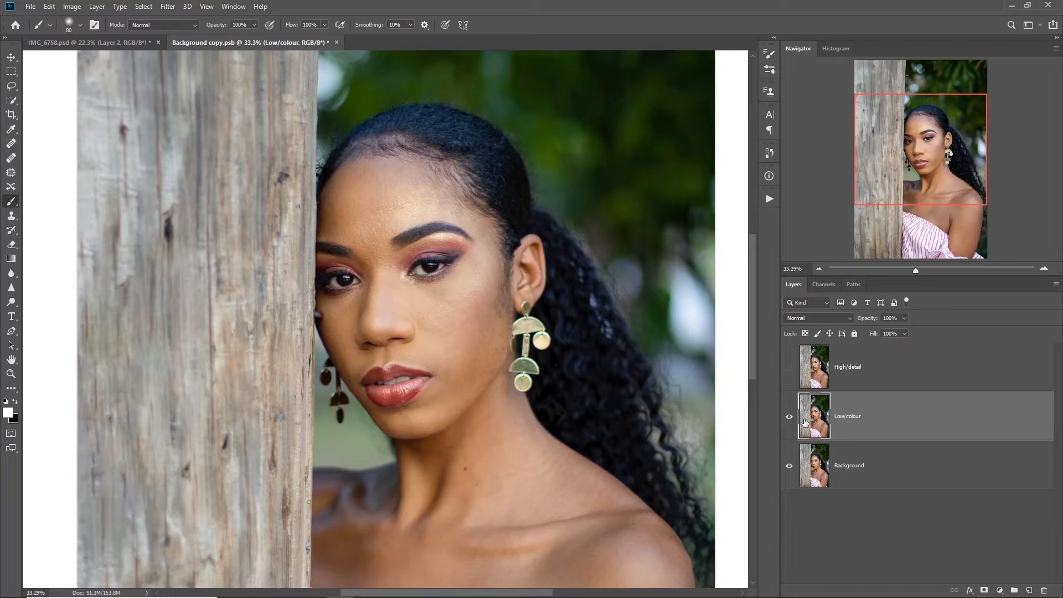
- Apply a Gaussian Blur with a radius of 9.0 pixels to the Low/colour layer
{"action": "left_click", "coordinate": [168, 8]}
{"action": "mouse_move", "coordinate": [177, 134]}
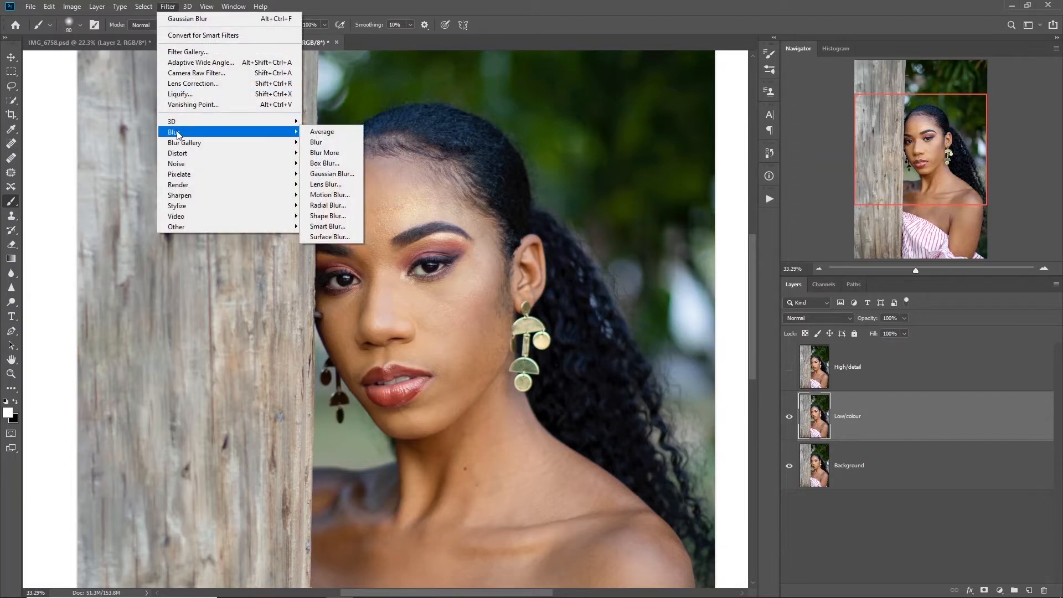
{"action": "left_click", "coordinate": [332, 174]}
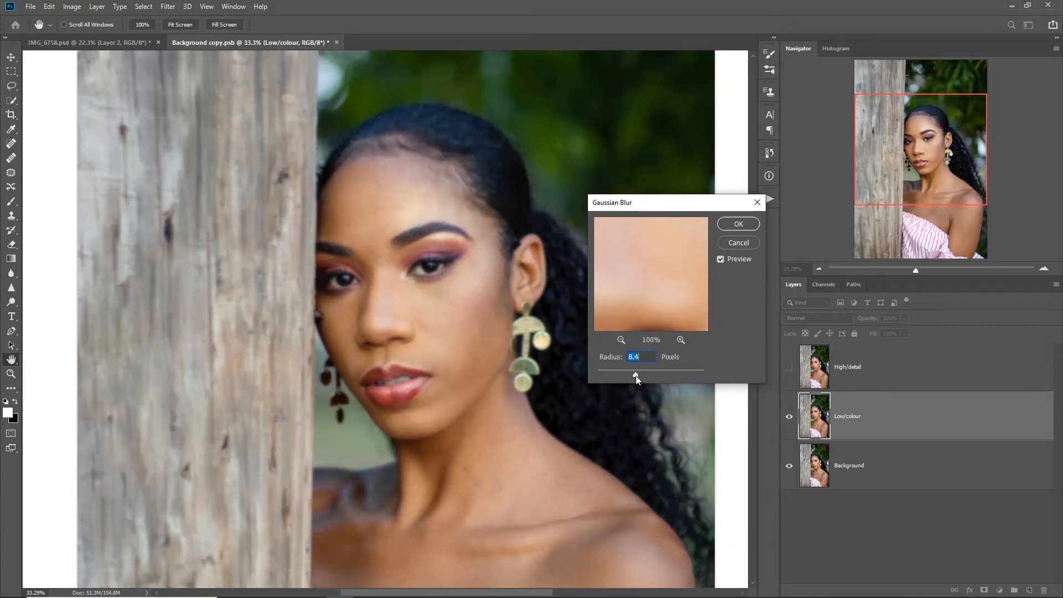
{"action": "mouse_move", "coordinate": [635, 374]}
{"action": "left_mouse_down"}
{"action": "mouse_move", "coordinate": [689, 370]}
{"action": "mouse_move", "coordinate": [637, 371]}
{"action": "left_mouse_up"}
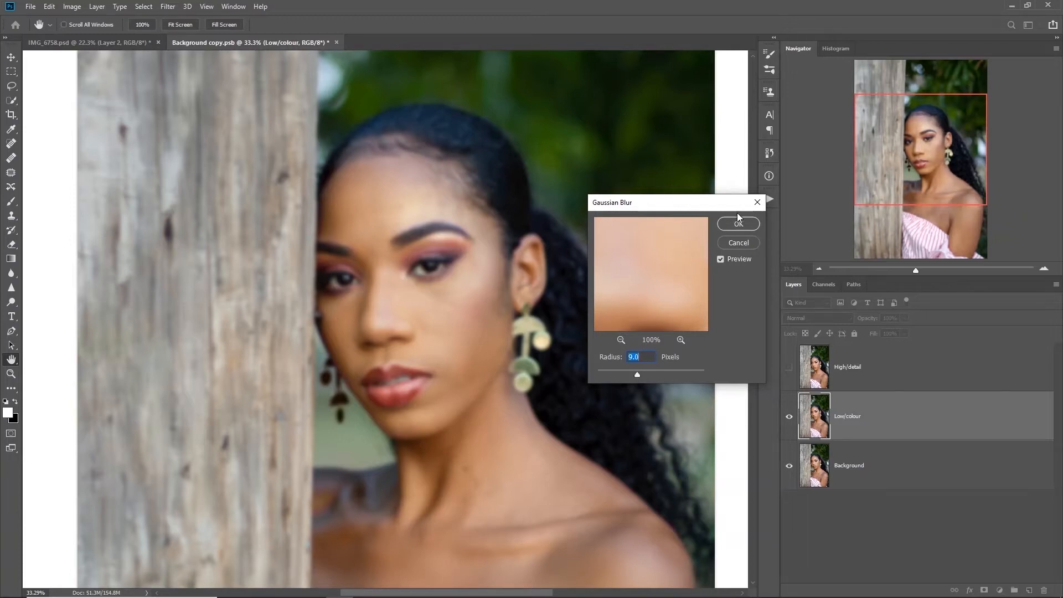
{"action": "left_click", "coordinate": [732, 227]}
{"action": "key", "text": "b"}
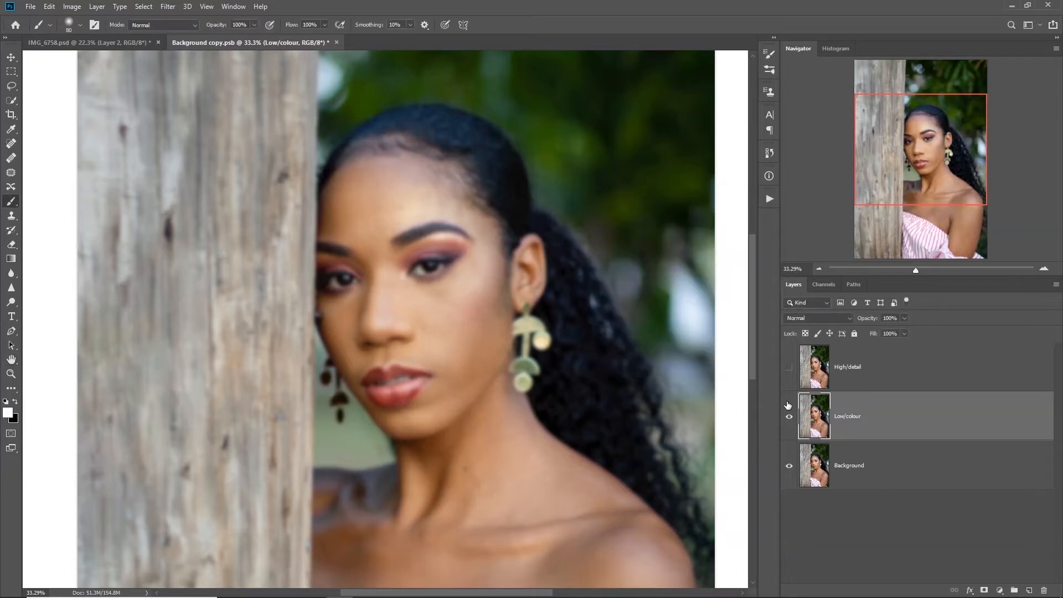
- Show the High/detail layer and run Apply Image on it with Low/colour as source layer, Subtract blending, scale 2 and offset 128
{"action": "left_click", "coordinate": [806, 365]}
{"action": "left_click", "coordinate": [788, 368]}
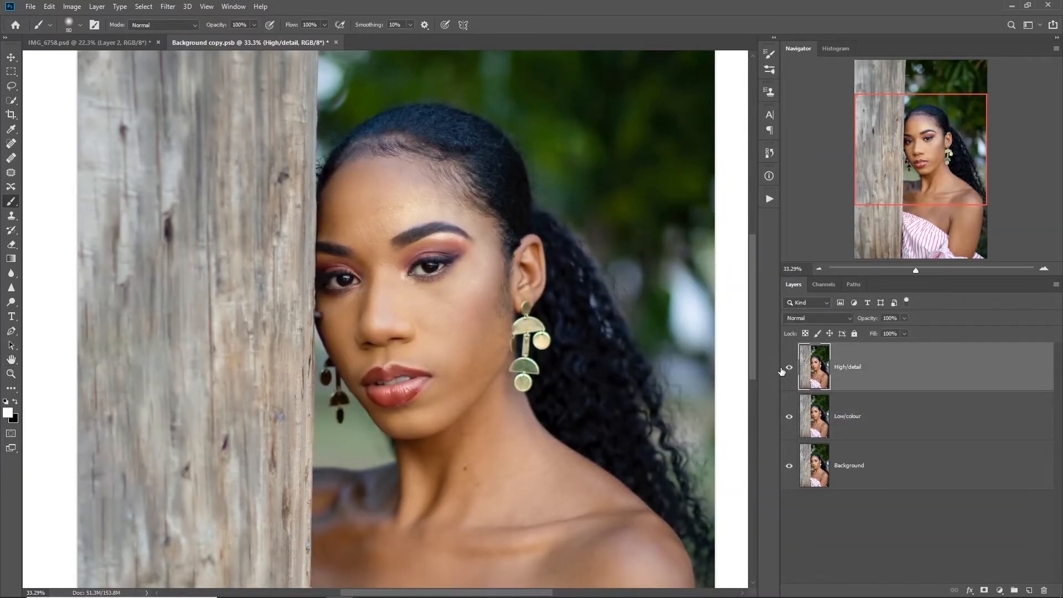
{"action": "left_click", "coordinate": [72, 6]}
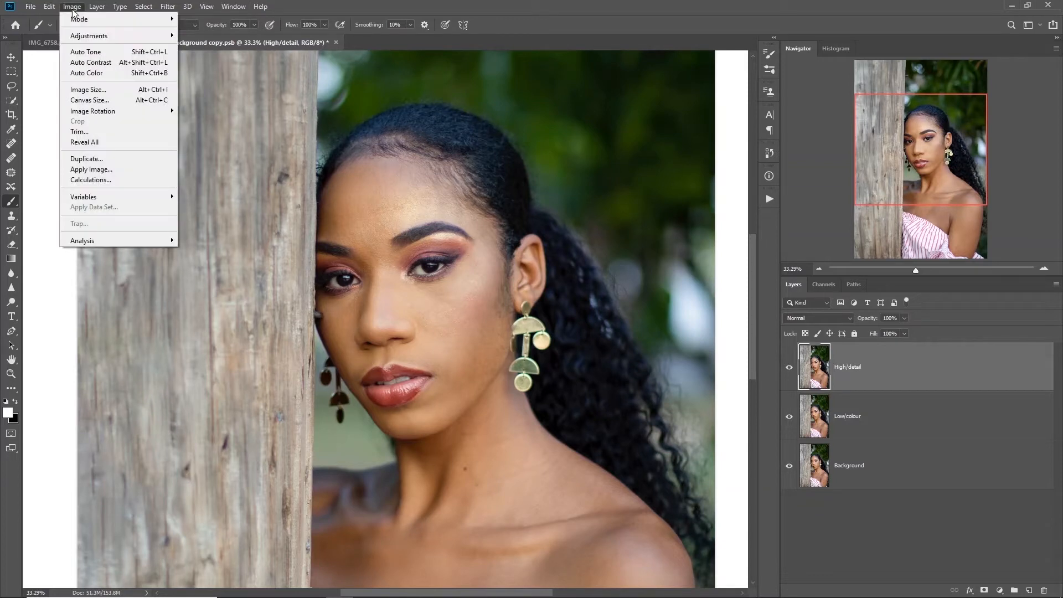
{"action": "left_click", "coordinate": [93, 170]}
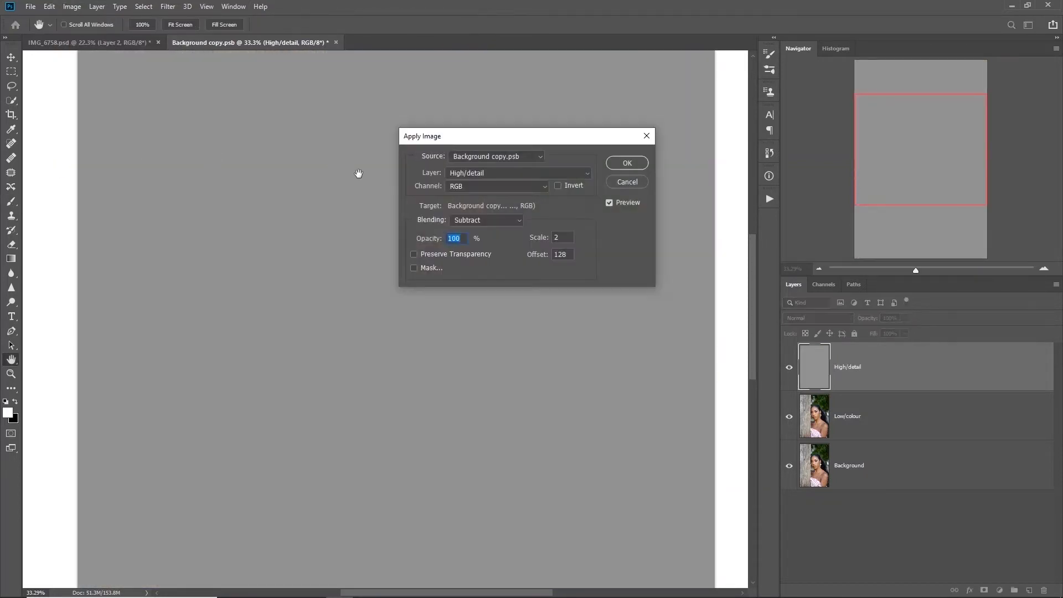
{"action": "left_click", "coordinate": [506, 175]}
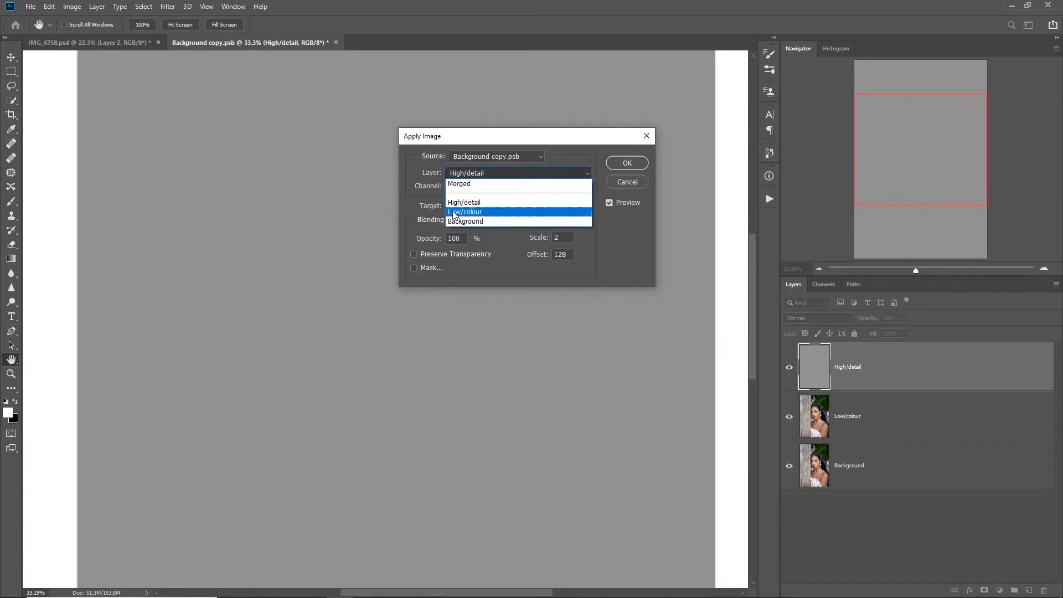
{"action": "left_click", "coordinate": [472, 214]}
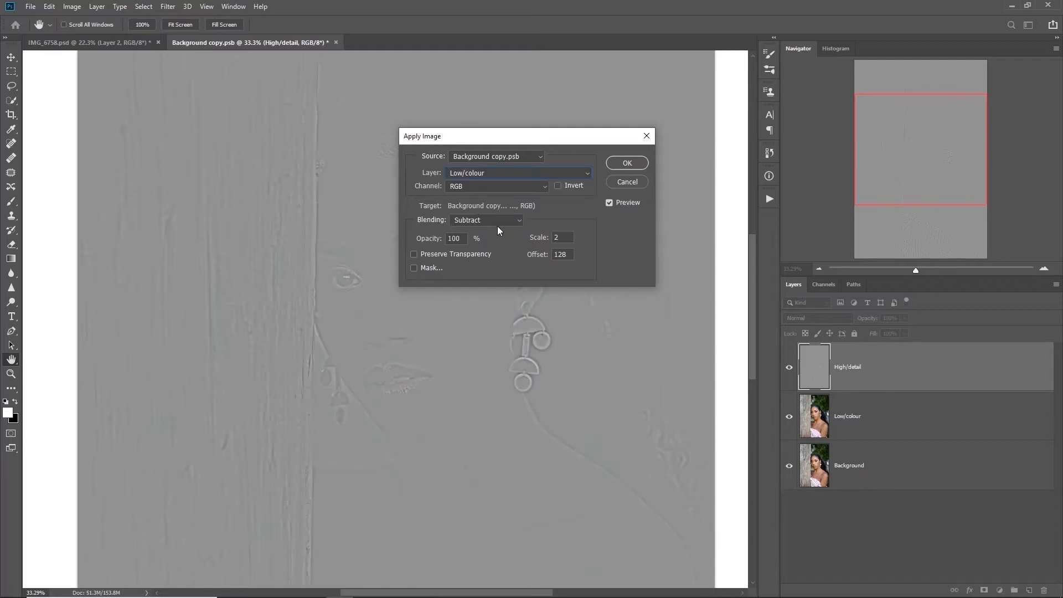
{"action": "left_click", "coordinate": [498, 220]}
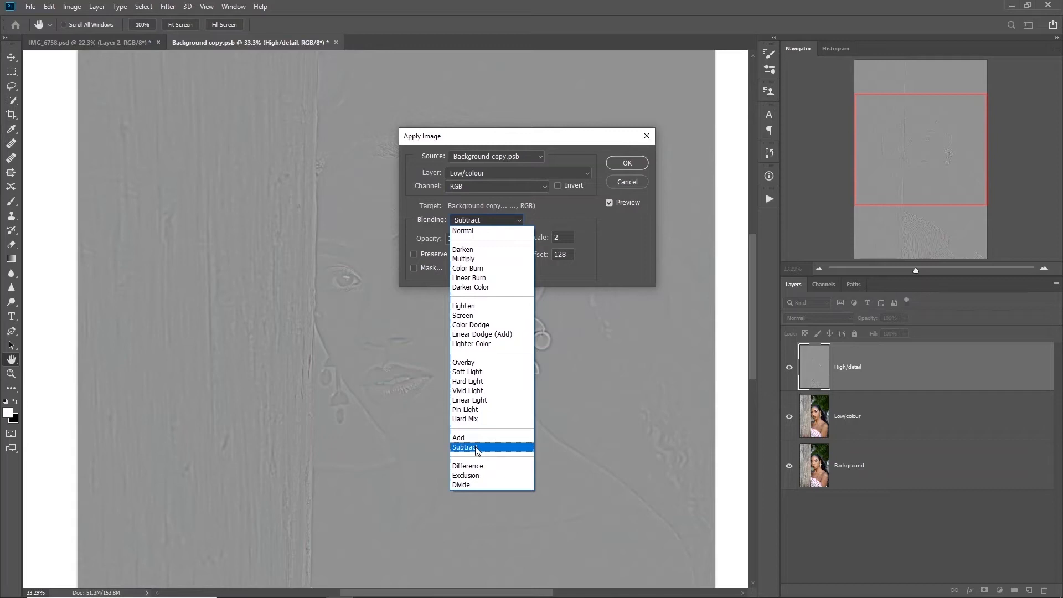
{"action": "left_click", "coordinate": [476, 447]}
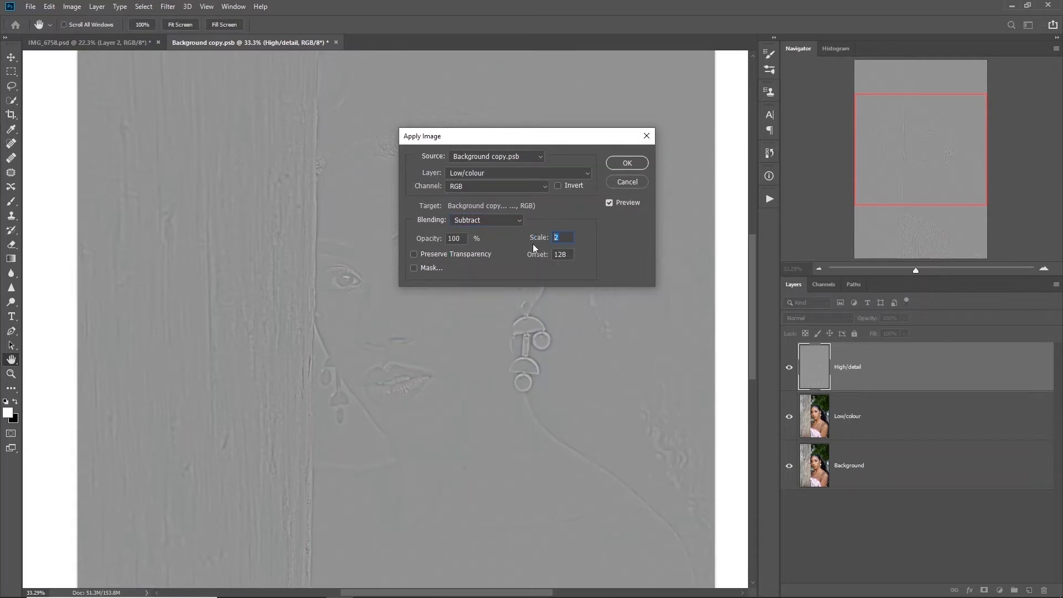
{"action": "left_click", "coordinate": [571, 255]}
{"action": "left_click", "coordinate": [639, 164]}
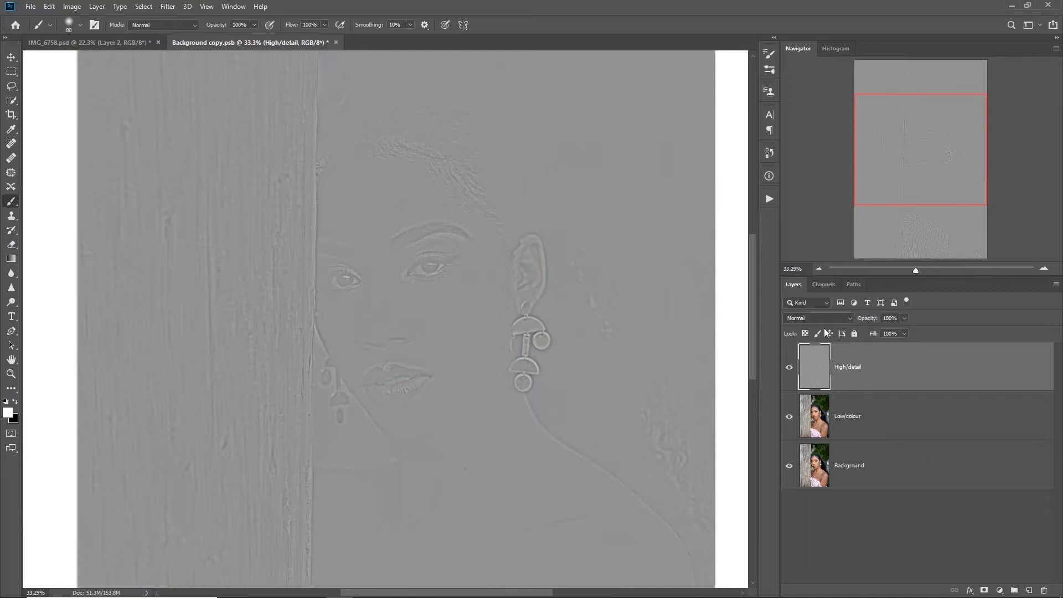
- Set the High/detail layer's blend mode to Linear Light and group it with the Low/colour layer
{"action": "left_click", "coordinate": [826, 318]}
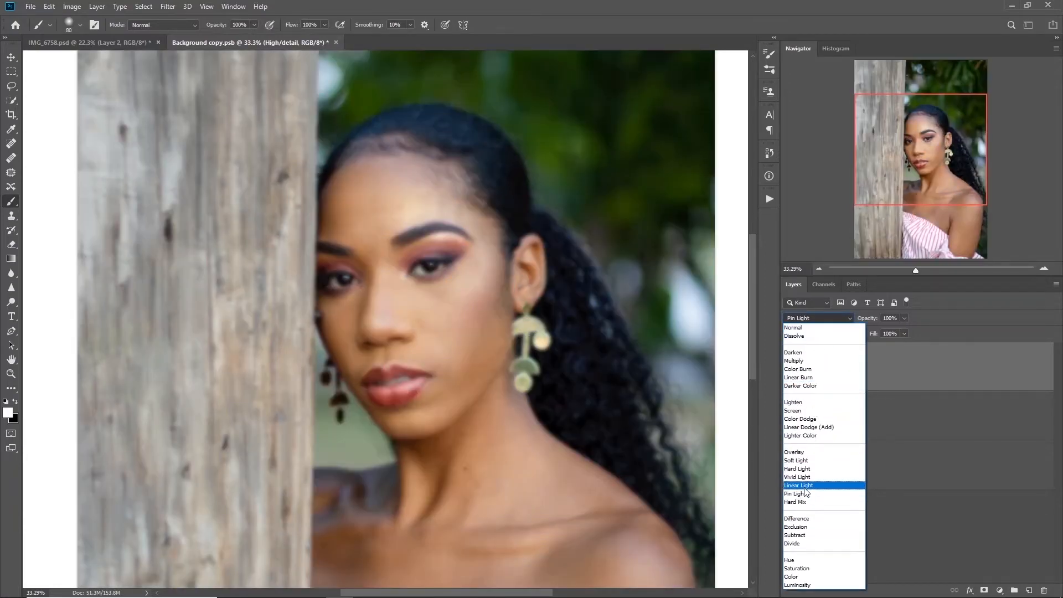
{"action": "left_click", "coordinate": [804, 486]}
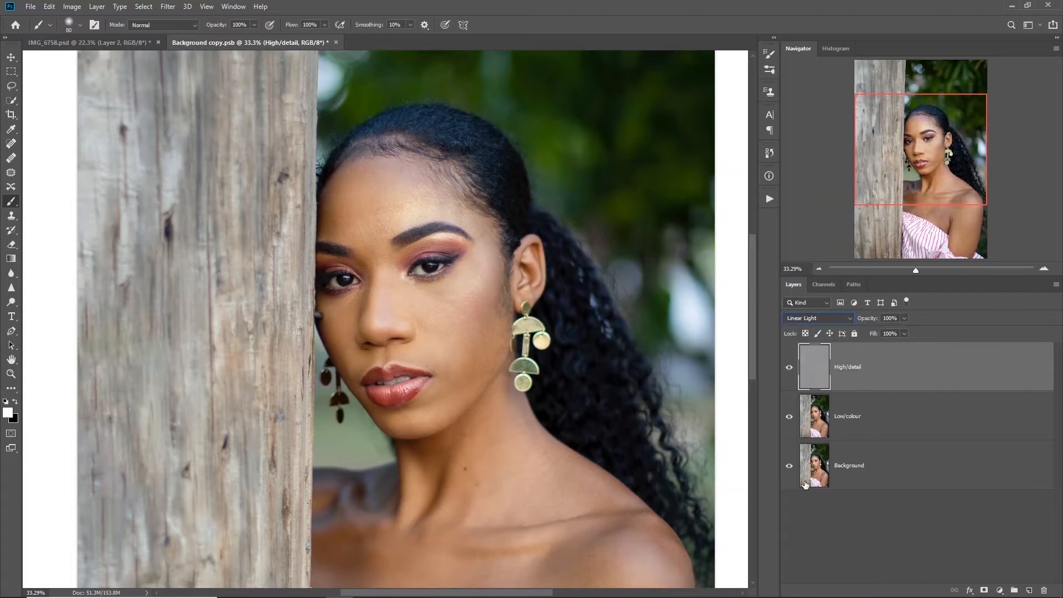
{"action": "left_click", "coordinate": [888, 422], "text": "shift"}
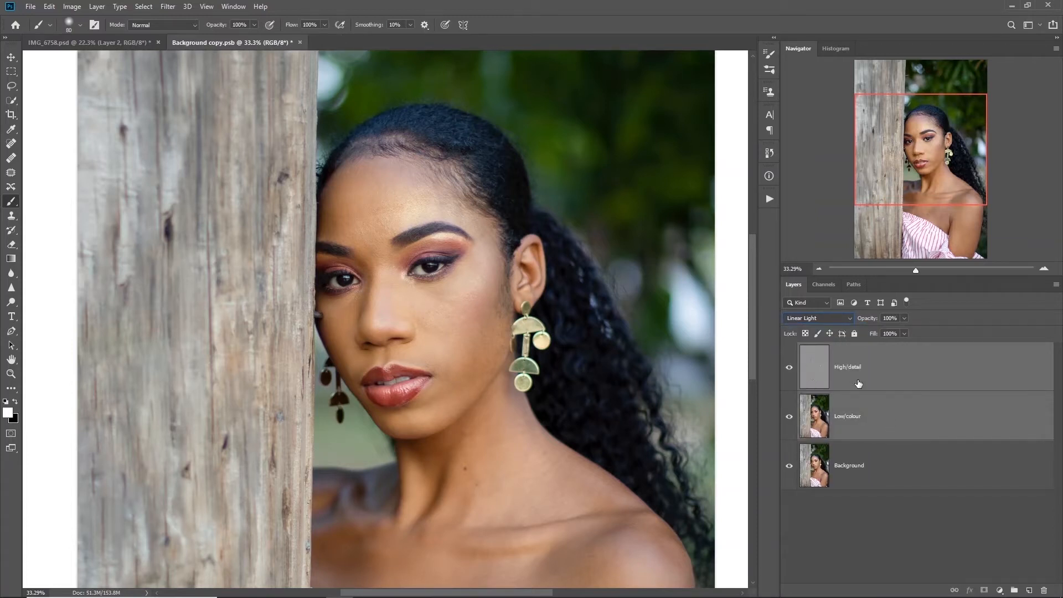
{"action": "key", "text": "ctrl+g"}
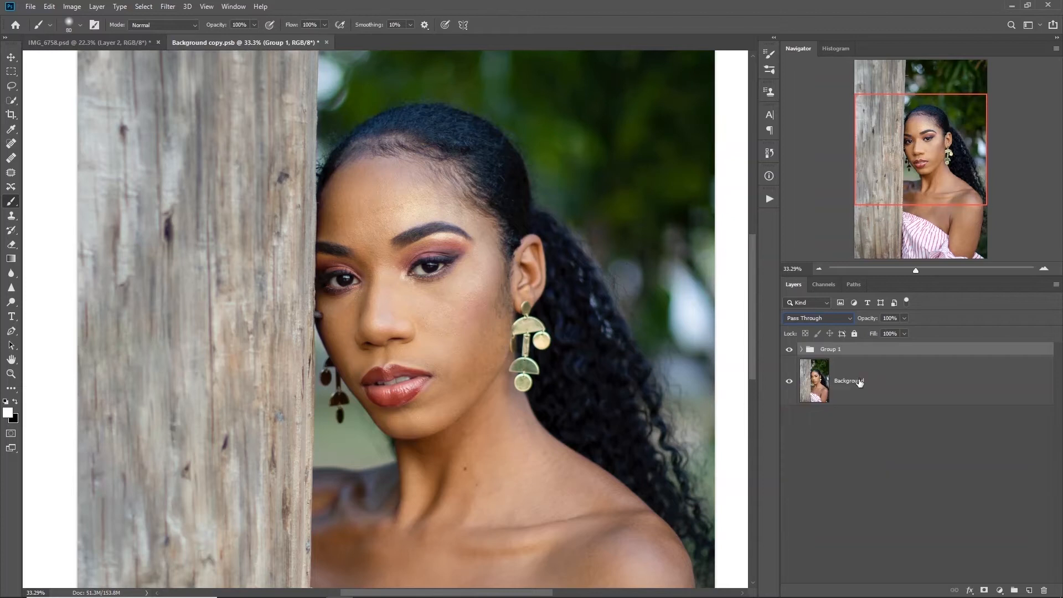
- Check the new group by toggling its visibility, and expand it to reach the Low/colour and High/detail layers
{"action": "left_click", "coordinate": [790, 349]}
{"action": "left_click", "coordinate": [801, 349]}
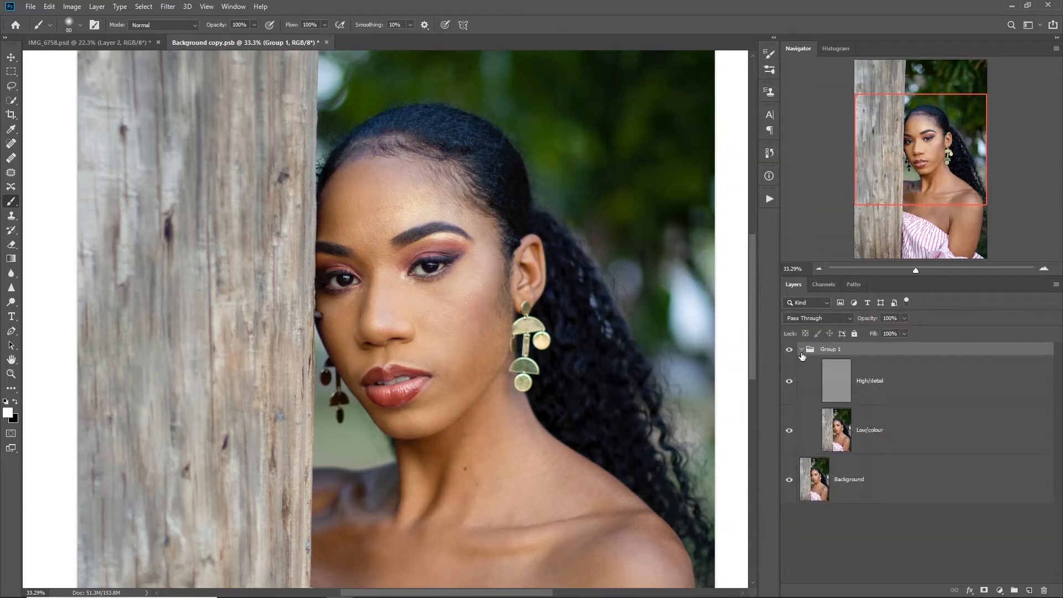
{"action": "left_click", "coordinate": [838, 432]}
{"action": "left_click", "coordinate": [835, 395]}
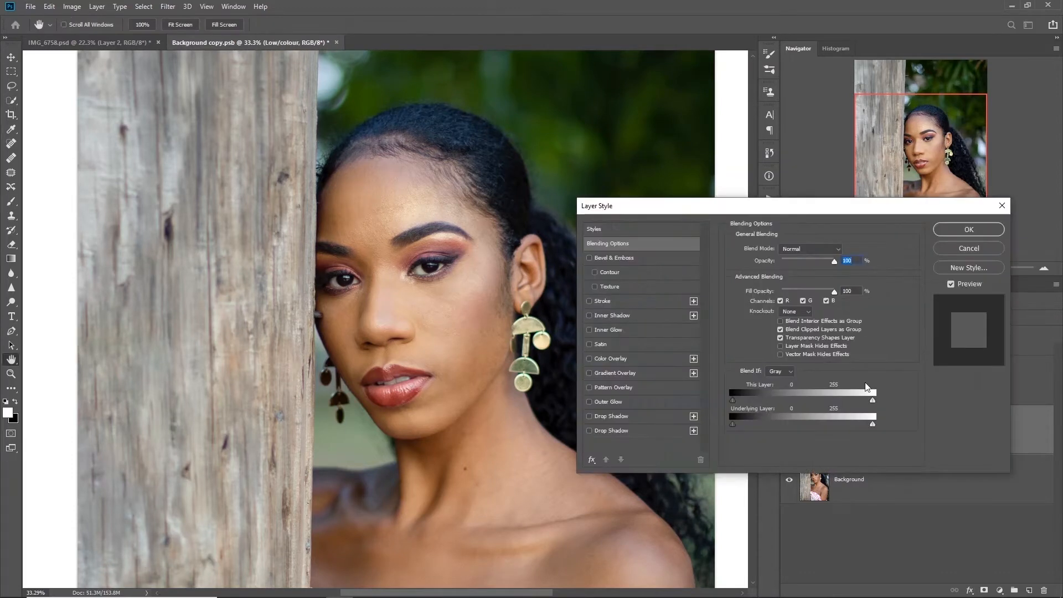
{"action": "left_click", "coordinate": [978, 254]}
{"action": "key", "text": "b"}
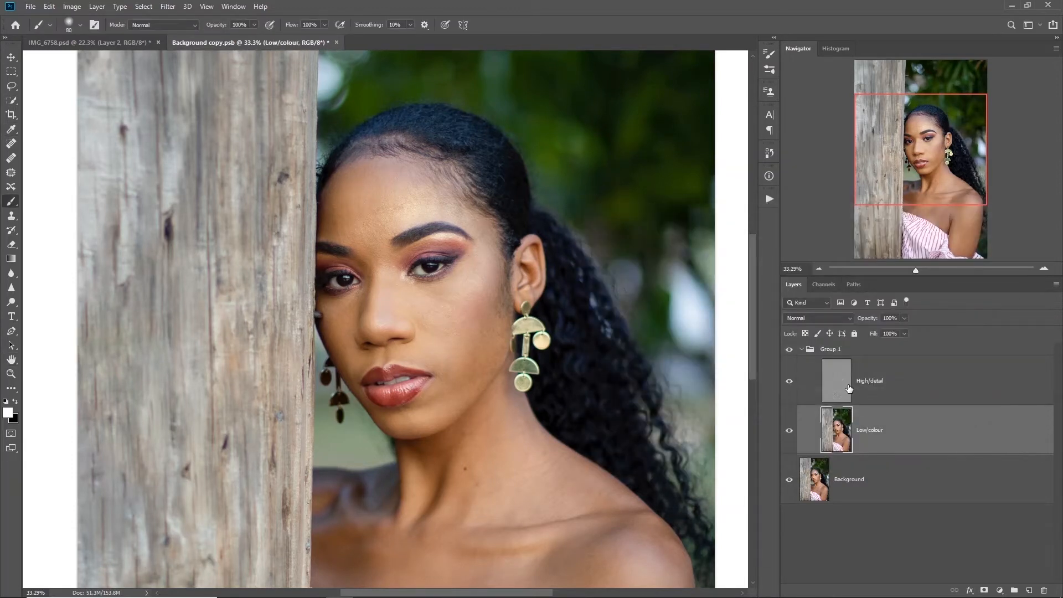
- Select the High/detail layer in the group and activate the Clone Stamp tool for retouching its texture
{"action": "left_click", "coordinate": [849, 387]}
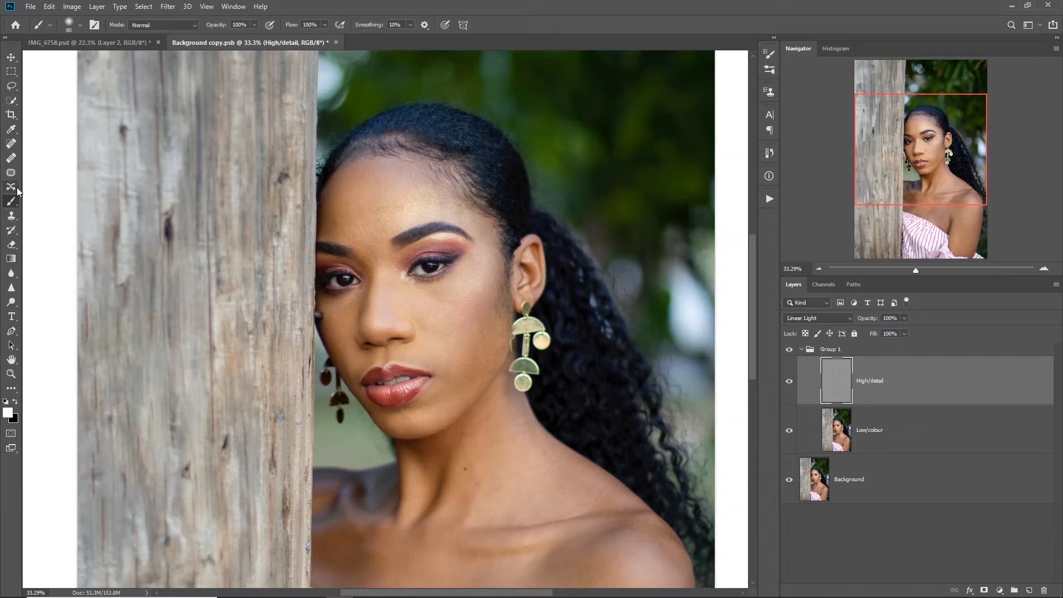
{"action": "key", "text": "m"}
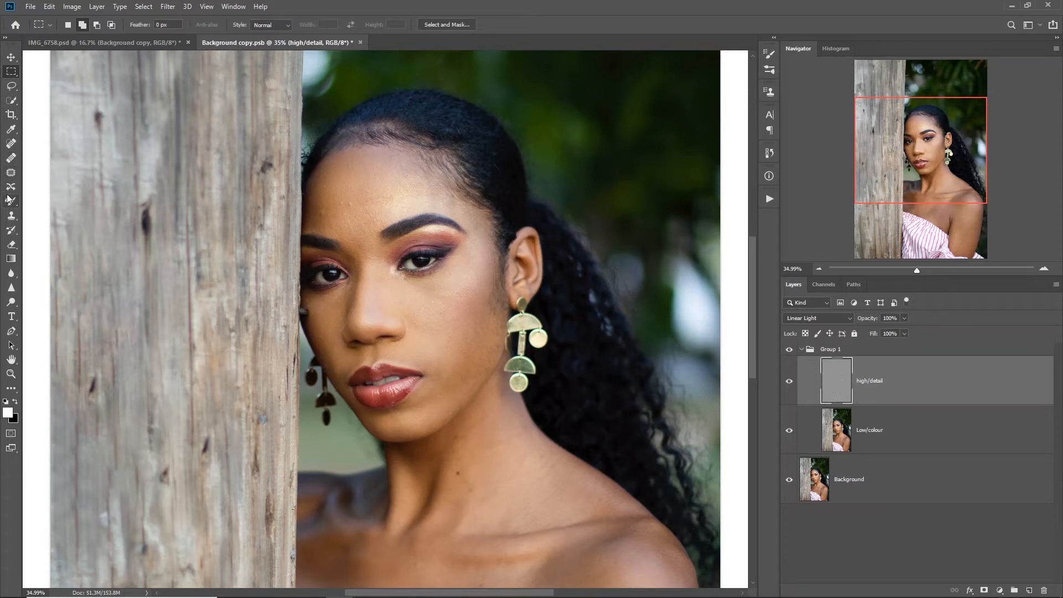
{"action": "left_click", "coordinate": [12, 159]}
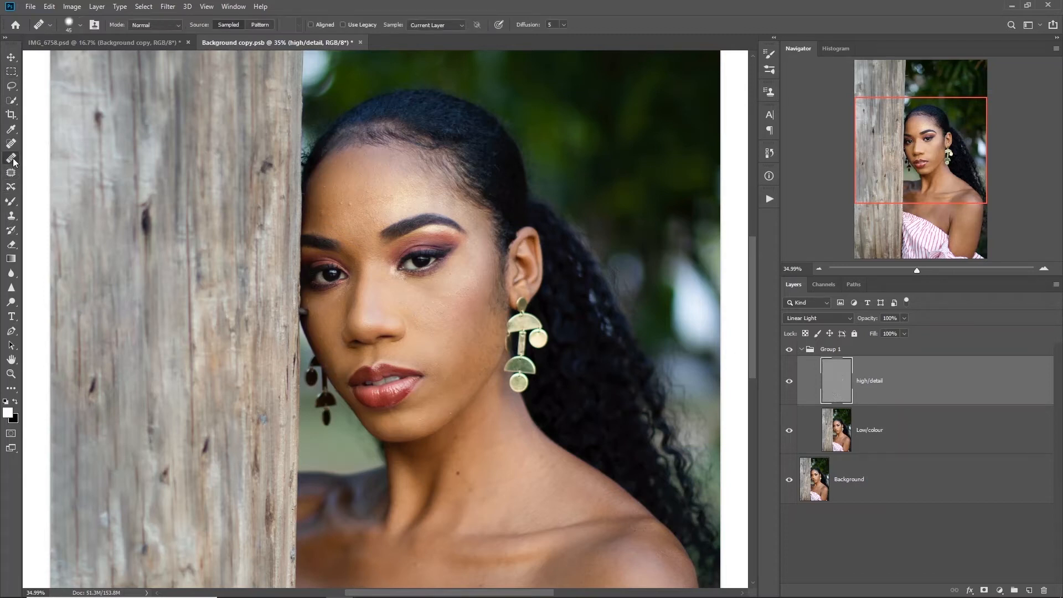
{"action": "left_click", "coordinate": [11, 218]}
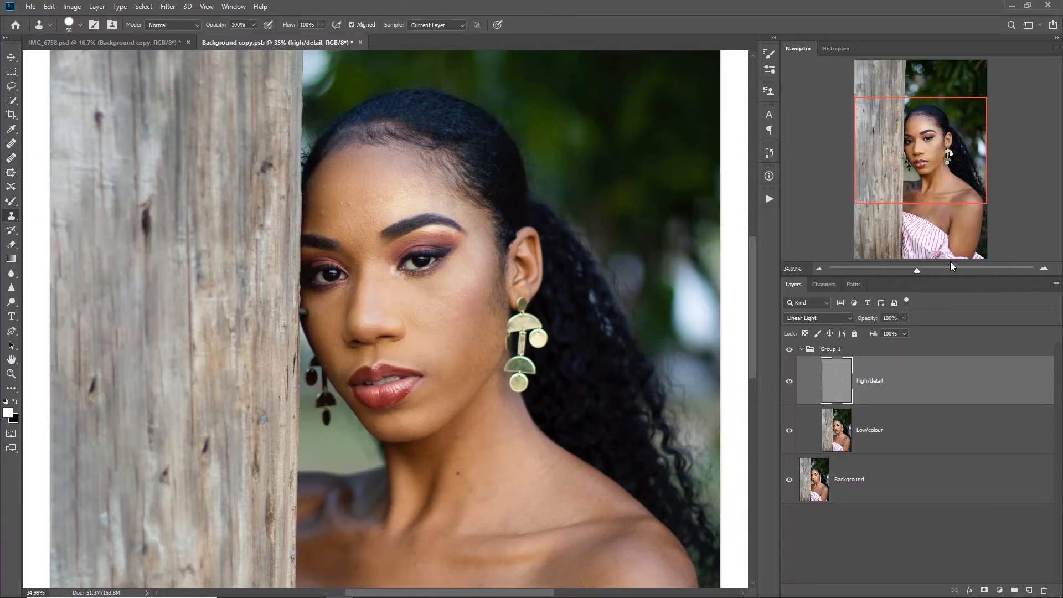
- Clone clean skin texture over the small blemishes on the forehead of the High/detail layer
{"action": "left_click_drag", "start_coordinate": [917, 268], "coordinate": [922, 268]}
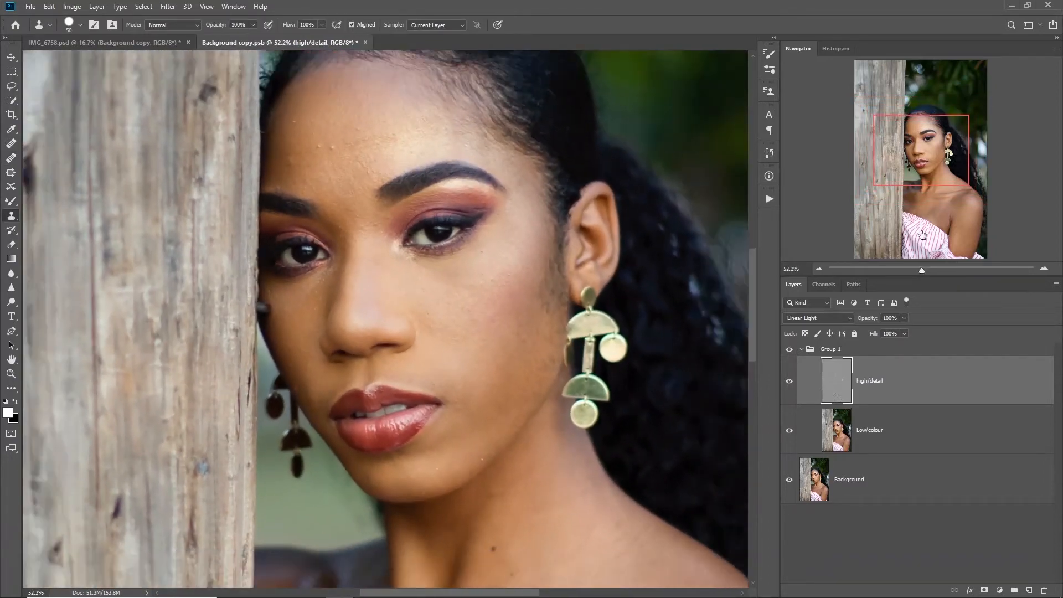
{"action": "mouse_move", "coordinate": [928, 177]}
{"action": "left_mouse_down"}
{"action": "mouse_move", "coordinate": [930, 163]}
{"action": "mouse_move", "coordinate": [918, 167]}
{"action": "left_mouse_up"}
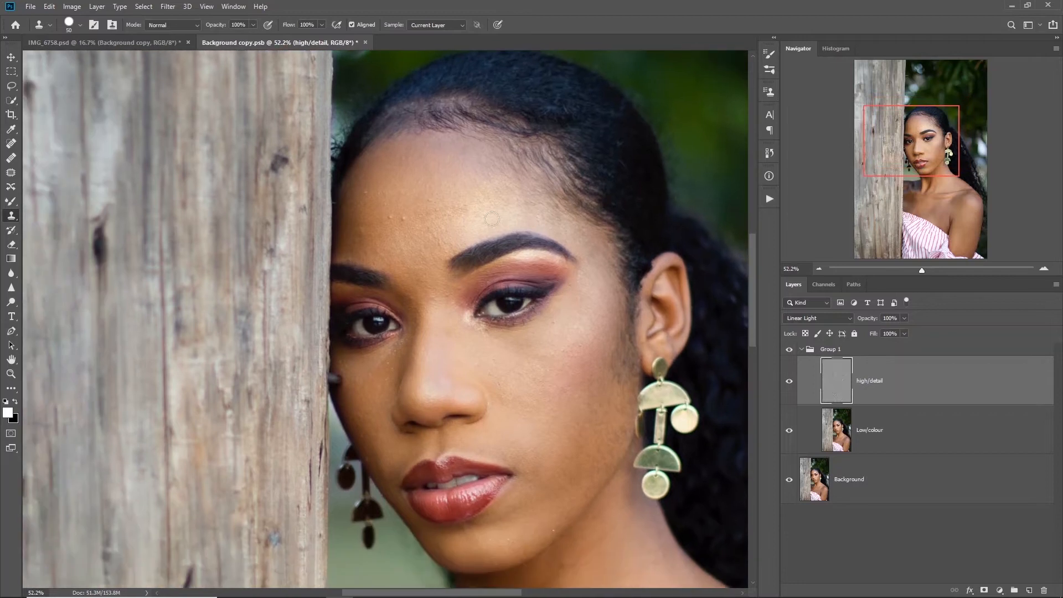
{"action": "left_click", "coordinate": [418, 233], "text": "alt"}
{"action": "left_click", "coordinate": [404, 217]}
{"action": "left_click", "coordinate": [389, 215]}
{"action": "left_click", "coordinate": [393, 240]}
{"action": "left_click", "coordinate": [392, 232], "text": "alt"}
{"action": "left_click", "coordinate": [412, 224]}
{"action": "left_click", "coordinate": [387, 244], "text": "alt"}
- Clone clean texture over the blemishes on both cheeks, sampling from nearby smooth skin
{"action": "scroll", "coordinate": [441, 284], "scroll_direction": "down", "scroll_amount": 2}
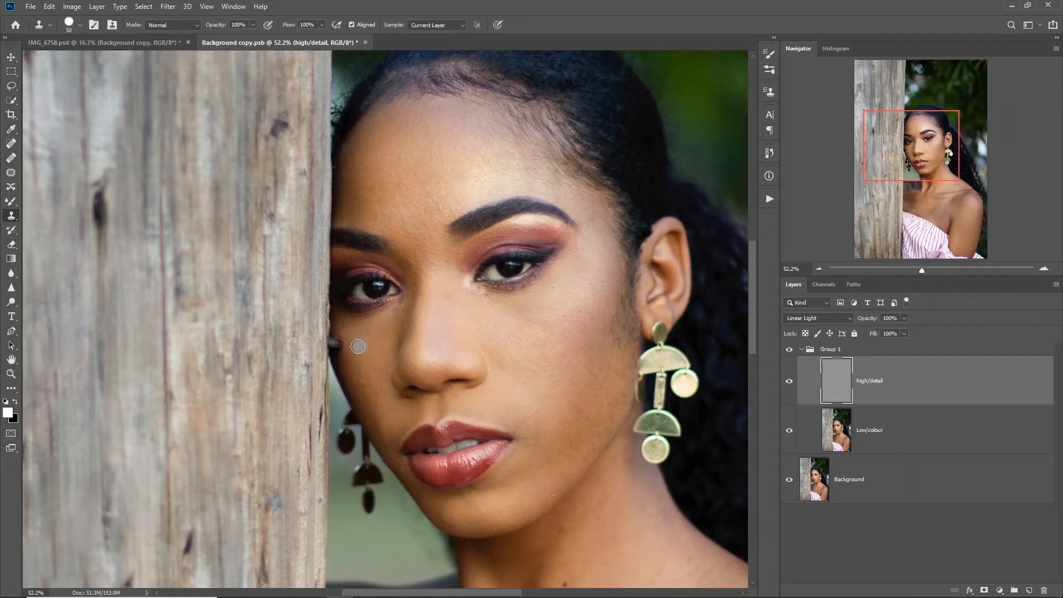
{"action": "left_click", "coordinate": [363, 385], "text": "alt"}
{"action": "mouse_move", "coordinate": [382, 375]}
{"action": "left_mouse_down"}
{"action": "mouse_move", "coordinate": [369, 391]}
{"action": "mouse_move", "coordinate": [369, 365]}
{"action": "mouse_move", "coordinate": [358, 368]}
{"action": "mouse_move", "coordinate": [366, 403]}
{"action": "mouse_move", "coordinate": [386, 417]}
{"action": "mouse_move", "coordinate": [372, 422]}
{"action": "mouse_move", "coordinate": [388, 433]}
{"action": "left_mouse_up"}
{"action": "left_click", "coordinate": [510, 414], "text": "alt"}
{"action": "mouse_move", "coordinate": [490, 330]}
{"action": "left_mouse_down"}
{"action": "mouse_move", "coordinate": [514, 361]}
{"action": "mouse_move", "coordinate": [517, 340]}
{"action": "mouse_move", "coordinate": [504, 370]}
{"action": "mouse_move", "coordinate": [492, 352]}
{"action": "left_mouse_up"}
{"action": "left_click", "coordinate": [521, 360], "text": "alt"}
{"action": "left_click", "coordinate": [489, 353], "text": "alt"}
- Sample clean skin on the chest and clone it over the dark spots between the collarbone and the dress
{"action": "scroll", "coordinate": [553, 249], "scroll_direction": "down", "scroll_amount": 3}
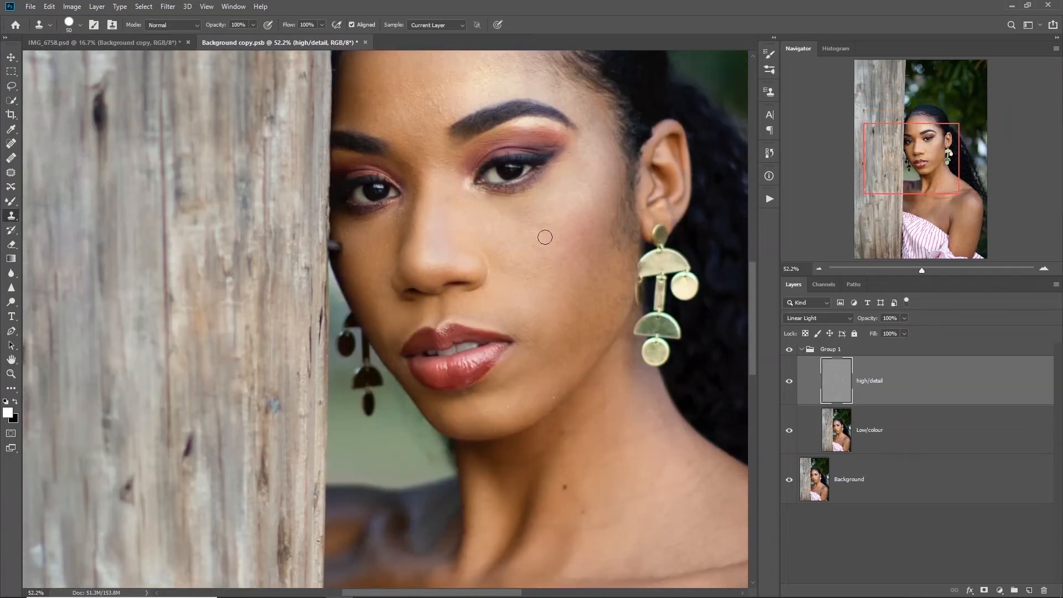
{"action": "scroll", "coordinate": [565, 269], "scroll_direction": "down", "scroll_amount": 1}
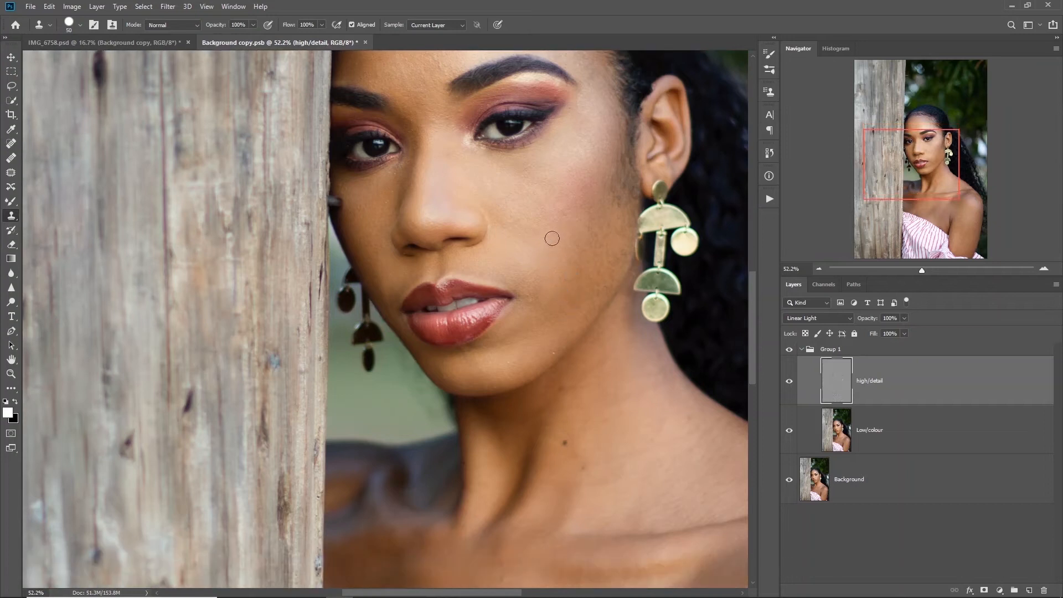
{"action": "scroll", "coordinate": [559, 238], "scroll_direction": "down", "scroll_amount": 2}
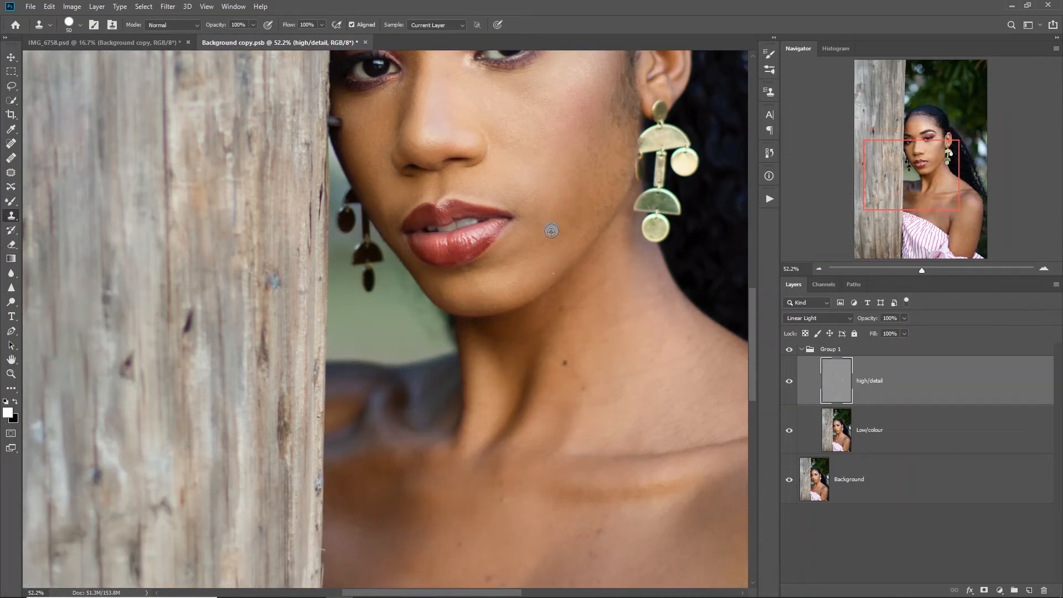
{"action": "scroll", "coordinate": [550, 229], "scroll_direction": "down", "scroll_amount": 1}
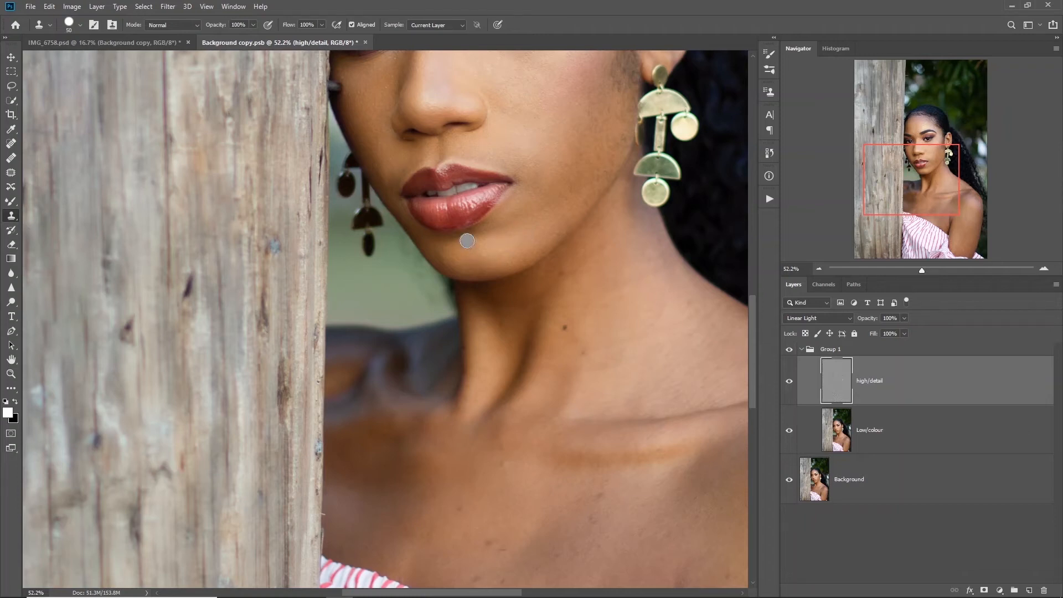
{"action": "scroll", "coordinate": [447, 256], "scroll_direction": "down", "scroll_amount": 3}
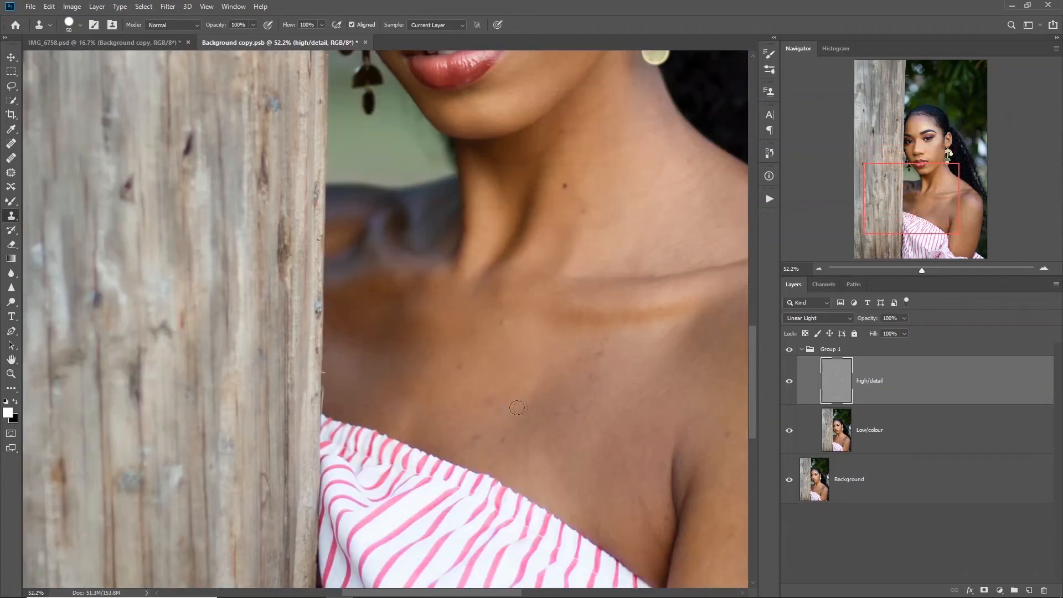
{"action": "left_click", "coordinate": [492, 393], "text": "alt"}
{"action": "left_click", "coordinate": [460, 366]}
{"action": "left_click", "coordinate": [483, 379]}
{"action": "left_click", "coordinate": [502, 322]}
{"action": "left_click", "coordinate": [540, 364]}
{"action": "left_click", "coordinate": [591, 378]}
- Clone out the remaining blemishes on the side of the neck, the shoulder and the upper arm
{"action": "scroll", "coordinate": [638, 404], "scroll_direction": "up", "scroll_amount": 1}
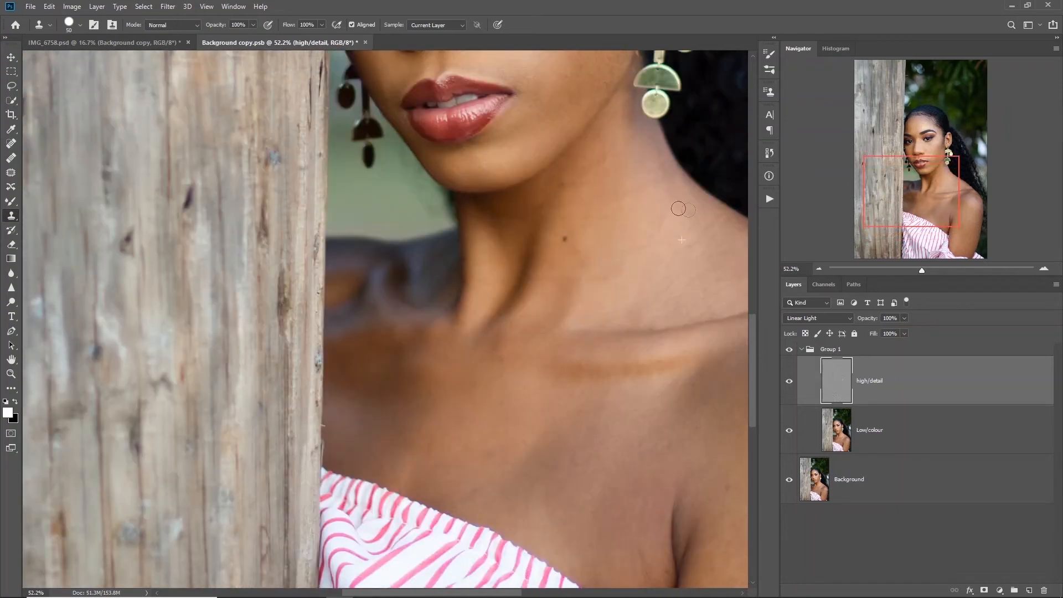
{"action": "left_click", "coordinate": [653, 206]}
{"action": "mouse_move", "coordinate": [697, 442]}
{"action": "left_mouse_down"}
{"action": "mouse_move", "coordinate": [698, 357]}
{"action": "mouse_move", "coordinate": [514, 392]}
{"action": "left_mouse_up"}
{"action": "left_click", "coordinate": [554, 439], "text": "alt"}
{"action": "left_click", "coordinate": [548, 437]}
{"action": "left_click", "coordinate": [581, 444]}
{"action": "left_click", "coordinate": [703, 506]}
{"action": "left_click", "coordinate": [620, 501], "text": "alt"}
{"action": "left_click", "coordinate": [589, 524]}
- Return to the face and clone away the leftover texture flaws on the forehead and between the eyebrows
{"action": "scroll", "coordinate": [571, 443], "scroll_direction": "up", "scroll_amount": 2}
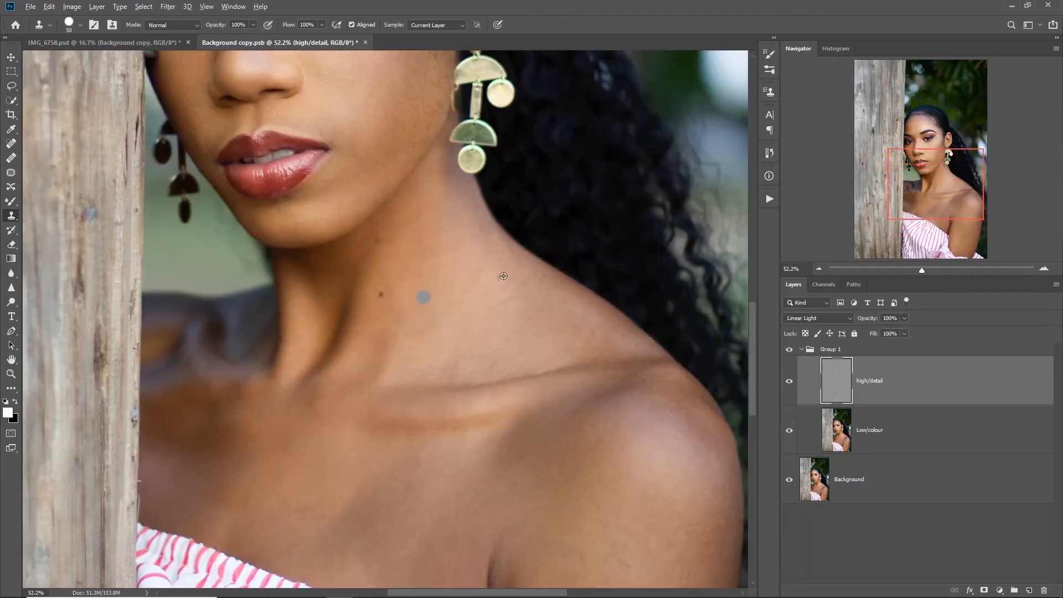
{"action": "scroll", "coordinate": [396, 363], "scroll_direction": "up", "scroll_amount": 3}
{"action": "scroll", "coordinate": [396, 362], "scroll_direction": "up", "scroll_amount": 3}
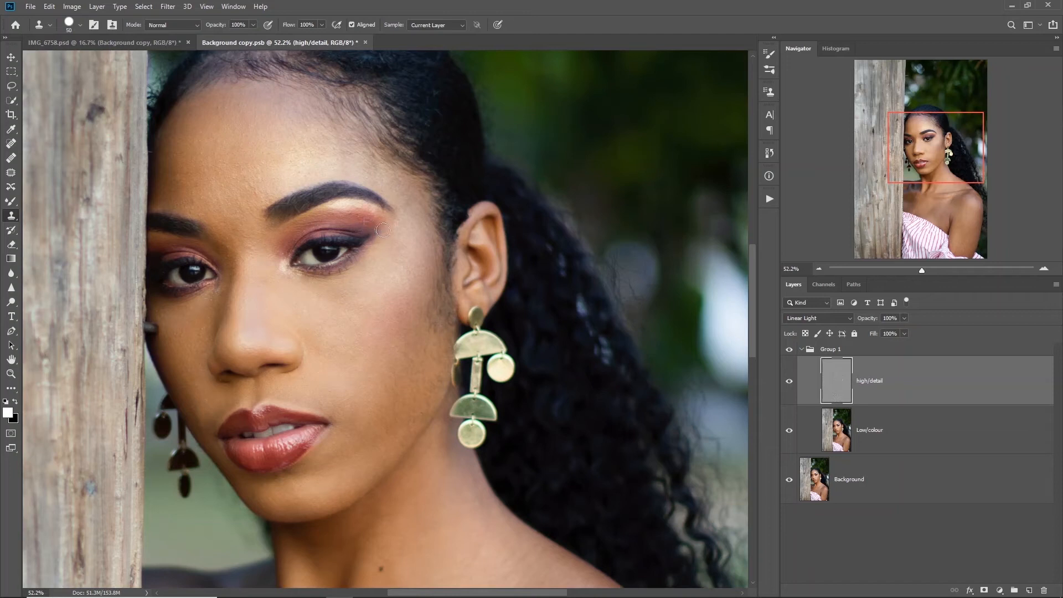
{"action": "left_click", "coordinate": [382, 292], "text": "alt"}
{"action": "scroll", "coordinate": [325, 338], "scroll_direction": "up", "scroll_amount": 1}
{"action": "left_click", "coordinate": [282, 217], "text": "alt"}
{"action": "left_click", "coordinate": [258, 248]}
{"action": "left_click", "coordinate": [201, 206], "text": "alt"}
{"action": "left_click", "coordinate": [236, 194]}
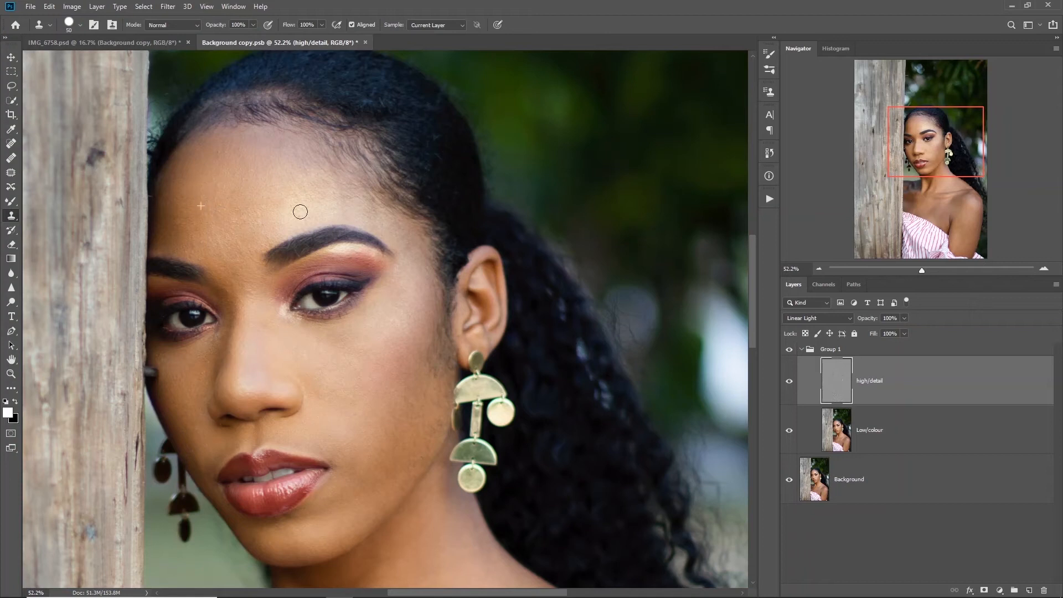
- Select the Low/colour layer and activate the Mixer Brush tool for blending skin tones
{"action": "left_click", "coordinate": [833, 436]}
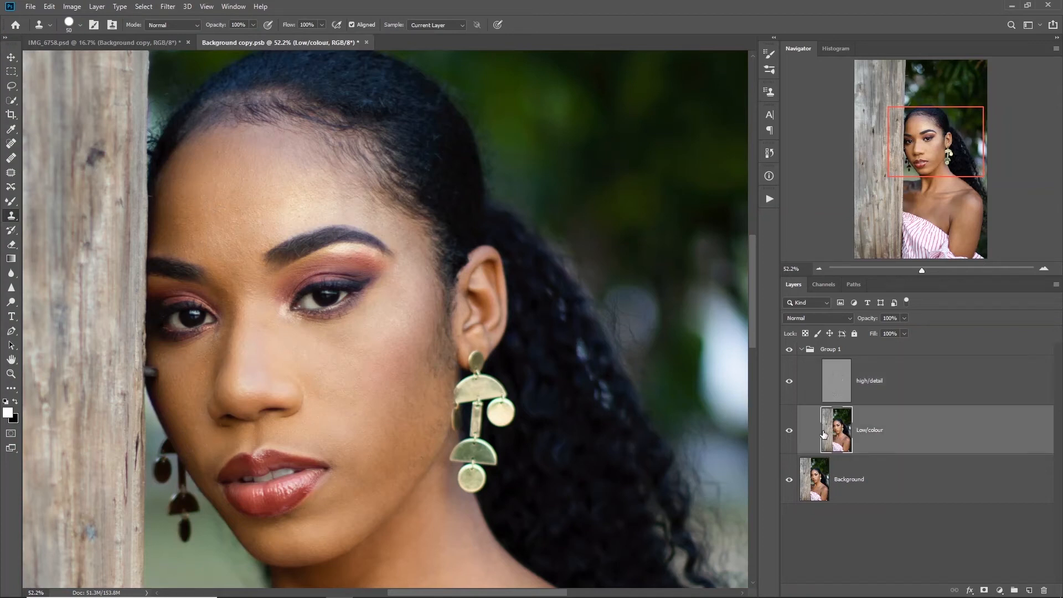
{"action": "left_click", "coordinate": [11, 201]}
{"action": "right_click", "coordinate": [11, 201]}
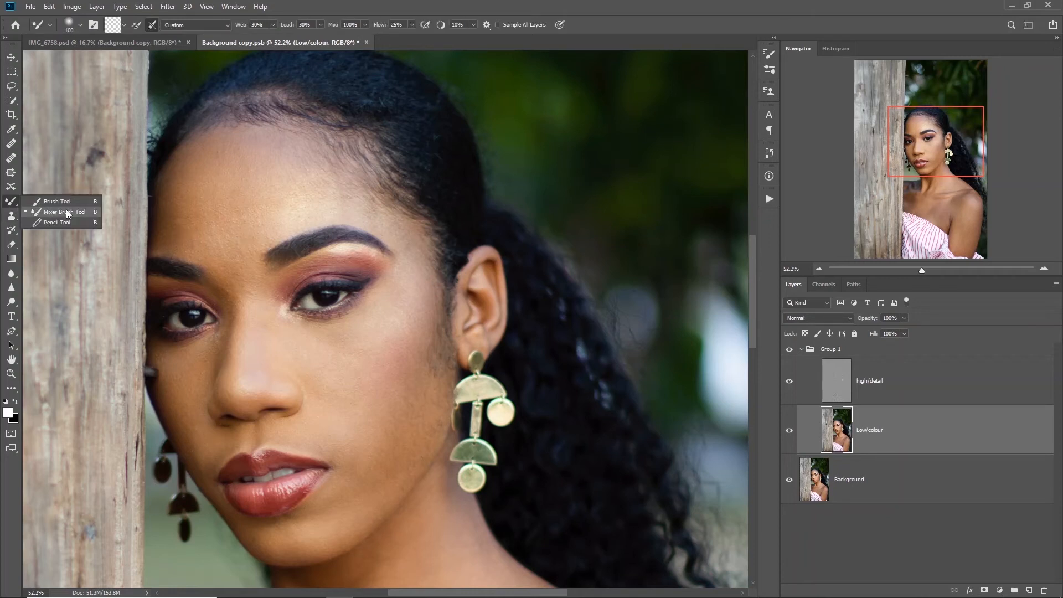
{"action": "left_click", "coordinate": [59, 213]}
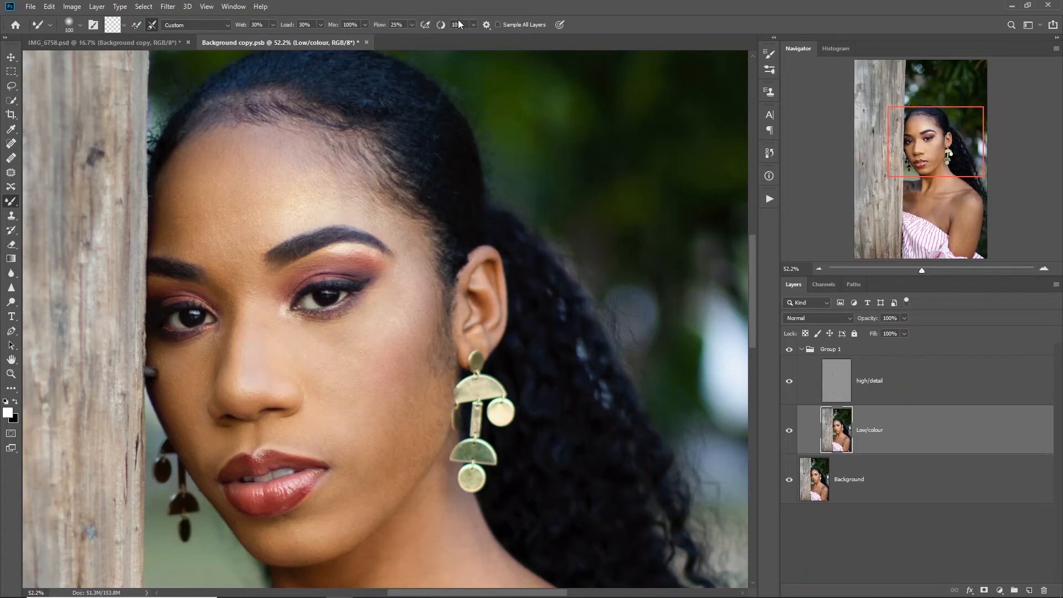
{"action": "left_click", "coordinate": [152, 25]}
- Blend the uneven skin tones across the forehead on the Low/colour layer with a Mixer Brush of about 200 px
{"action": "left_click_drag", "start_coordinate": [936, 147], "coordinate": [934, 154]}
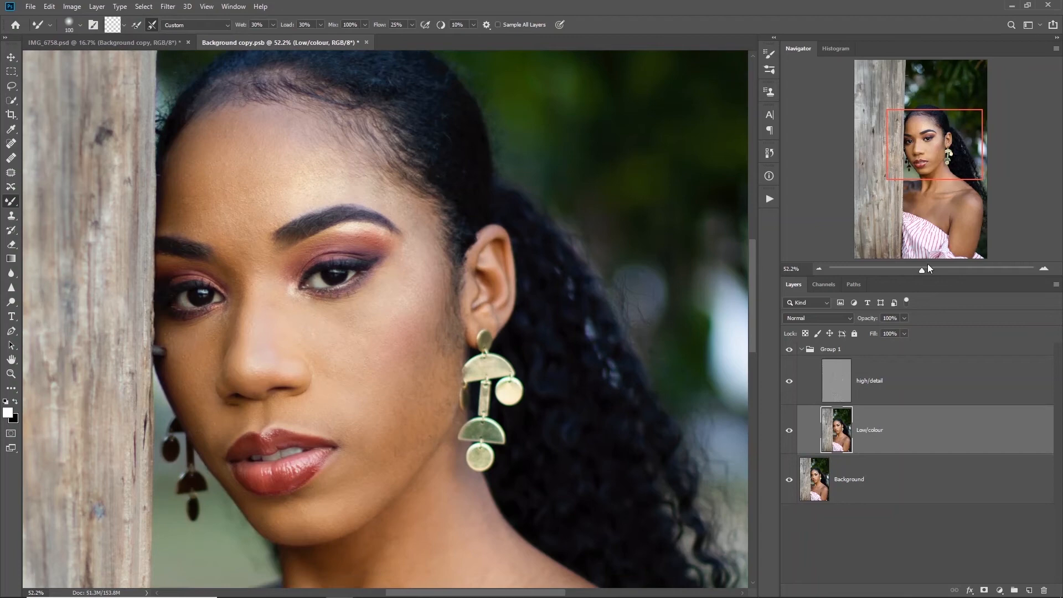
{"action": "left_click_drag", "start_coordinate": [921, 271], "coordinate": [918, 271]}
{"action": "left_click_drag", "start_coordinate": [932, 163], "coordinate": [921, 170]}
{"action": "key", "text": "bracketright"}
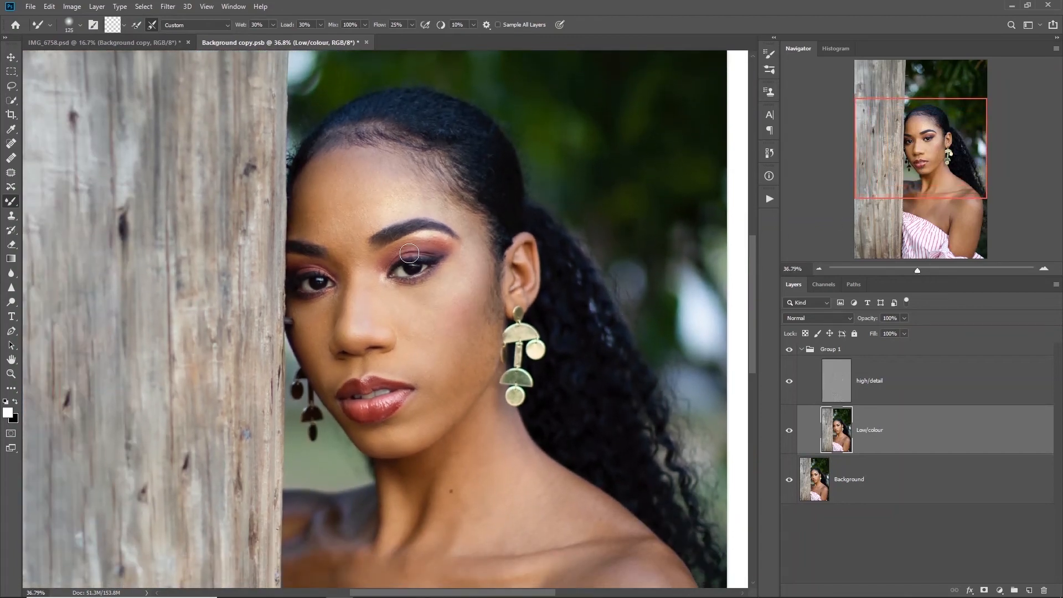
{"action": "key", "text": "bracketright"}
{"action": "key", "text": "bracketright"}
{"action": "key", "text": "bracketright"}
{"action": "key", "text": "bracketright"}
{"action": "key", "text": "bracketright"}
{"action": "mouse_move", "coordinate": [321, 203]}
{"action": "left_mouse_down"}
{"action": "mouse_move", "coordinate": [418, 177]}
{"action": "mouse_move", "coordinate": [349, 207]}
{"action": "left_mouse_up"}
{"action": "key", "text": "bracketleft"}
{"action": "key", "text": "bracketleft"}
{"action": "key", "text": "bracketleft"}
{"action": "key", "text": "bracketleft"}
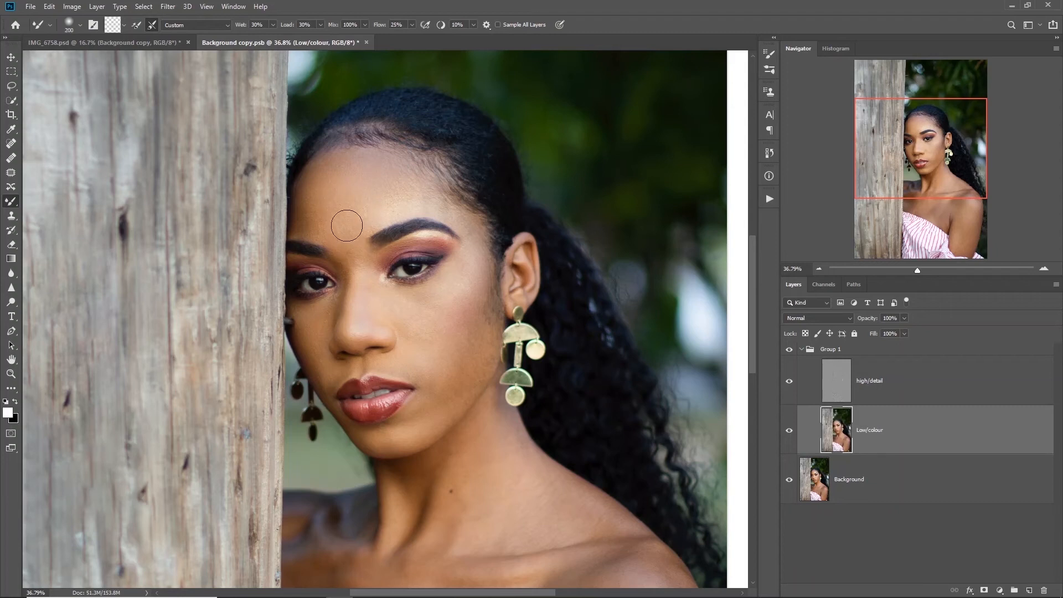
{"action": "mouse_move", "coordinate": [351, 248]}
{"action": "left_mouse_down"}
{"action": "mouse_move", "coordinate": [319, 223]}
{"action": "mouse_move", "coordinate": [379, 205]}
{"action": "mouse_move", "coordinate": [374, 218]}
{"action": "mouse_move", "coordinate": [410, 199]}
{"action": "mouse_move", "coordinate": [431, 170]}
{"action": "left_mouse_up"}
- Smooth the colour transitions on the cheek and smaller facial areas with smaller brushes, and compare with Group 1 hidden
{"action": "key", "text": "bracketleft"}
{"action": "mouse_move", "coordinate": [406, 299]}
{"action": "left_mouse_down"}
{"action": "mouse_move", "coordinate": [465, 266]}
{"action": "mouse_move", "coordinate": [464, 286]}
{"action": "left_mouse_up"}
{"action": "key", "text": "bracketleft"}
{"action": "key", "text": "bracketleft"}
{"action": "key", "text": "bracketleft"}
{"action": "key", "text": "bracketleft"}
{"action": "key", "text": "bracketright"}
{"action": "key", "text": "bracketright"}
{"action": "key", "text": "bracketleft"}
{"action": "left_click", "coordinate": [792, 352]}
{"action": "left_click", "coordinate": [789, 350]}
- Reselect the Low/colour layer and blend the skin tones on the chest with a 300 px Mixer Brush
{"action": "scroll", "coordinate": [489, 371], "scroll_direction": "down", "scroll_amount": 5}
{"action": "key", "text": "bracketright"}
{"action": "key", "text": "bracketright"}
{"action": "key", "text": "bracketright"}
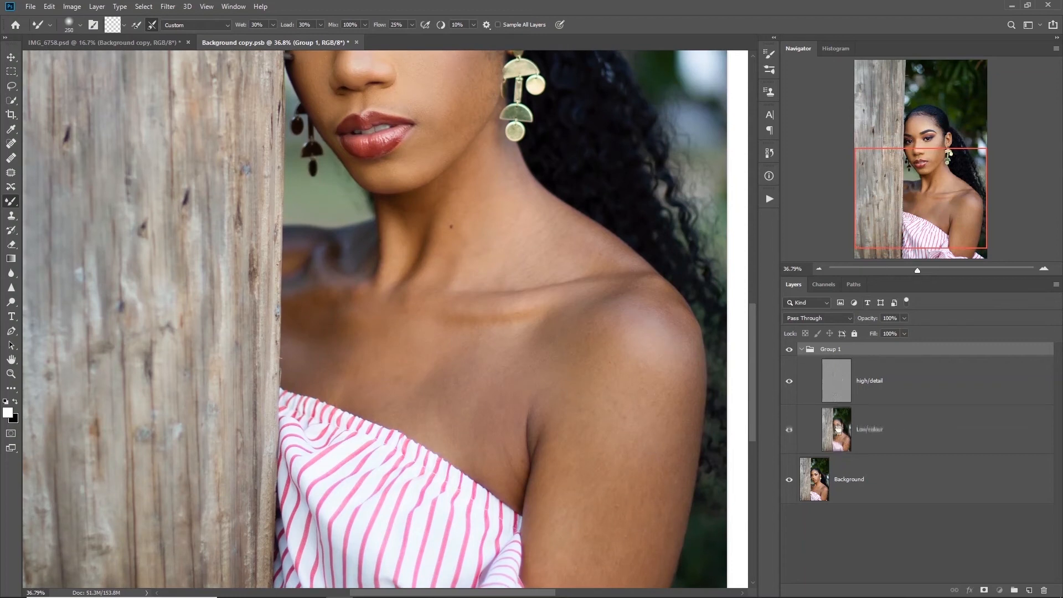
{"action": "left_click", "coordinate": [838, 437]}
{"action": "key", "text": "bracketright"}
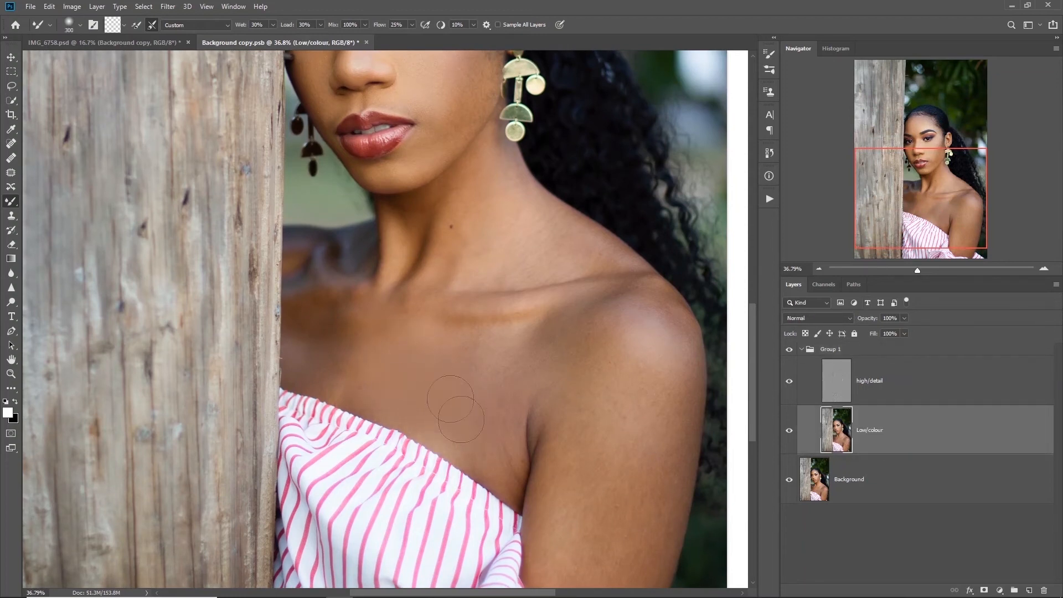
- Blend the skin tones along the neck and below the jaw, using a smaller brush of about 100 px for tight areas
{"action": "key", "text": "bracketleft"}
{"action": "key", "text": "bracketleft"}
{"action": "key", "text": "bracketleft"}
{"action": "key", "text": "bracketleft"}
{"action": "key", "text": "bracketleft"}
{"action": "key", "text": "bracketleft"}
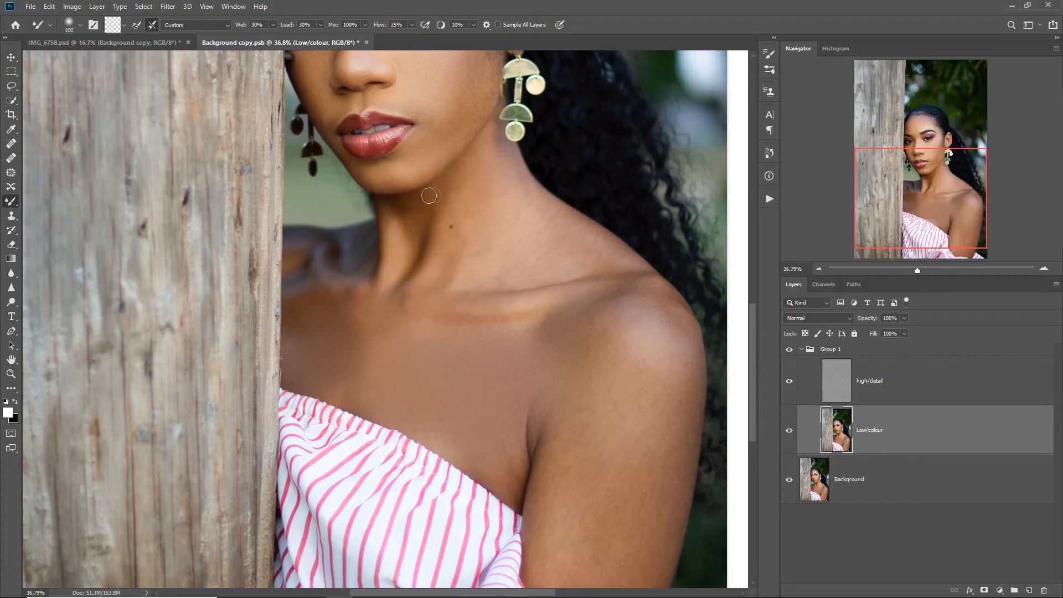
{"action": "key", "text": "bracketright"}
{"action": "key", "text": "bracketright"}
{"action": "key", "text": "bracketright"}
{"action": "key", "text": "bracketright"}
{"action": "key", "text": "bracketleft"}
{"action": "key", "text": "bracketleft"}
{"action": "key", "text": "bracketleft"}
{"action": "key", "text": "bracketleft"}
{"action": "key", "text": "bracketleft"}
- Even out the shoulder's tones and highlight with a Mixer Brush enlarged to 600 px, then reduced for finer strokes
{"action": "key", "text": "bracketright"}
{"action": "key", "text": "bracketright"}
{"action": "key", "text": "bracketright"}
{"action": "key", "text": "bracketright"}
{"action": "key", "text": "bracketright"}
{"action": "key", "text": "bracketright"}
{"action": "key", "text": "bracketright"}
{"action": "key", "text": "bracketright"}
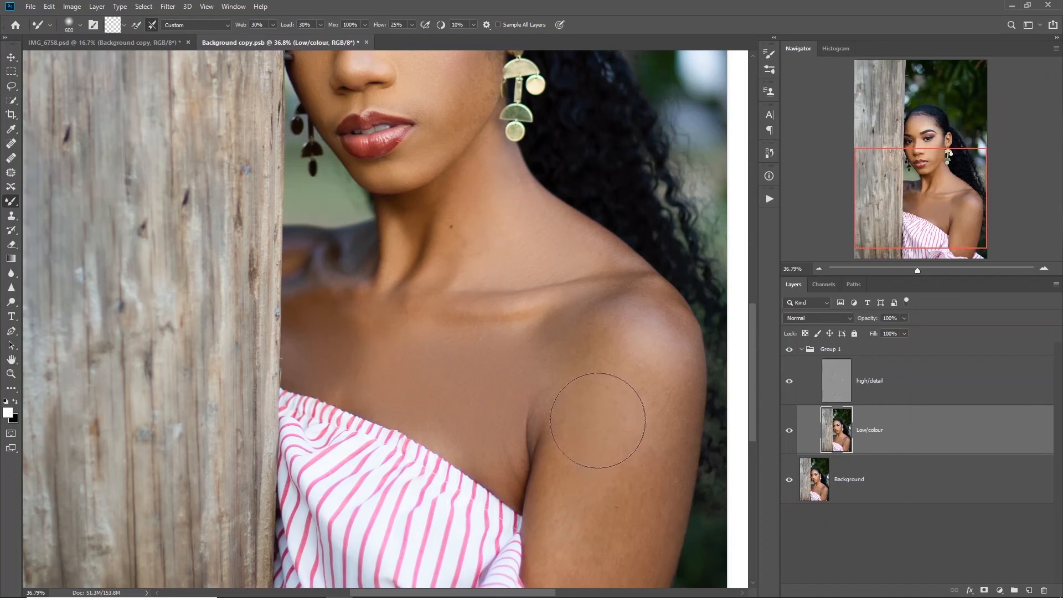
{"action": "mouse_move", "coordinate": [658, 351]}
{"action": "left_mouse_down"}
{"action": "mouse_move", "coordinate": [625, 324]}
{"action": "mouse_move", "coordinate": [580, 331]}
{"action": "mouse_move", "coordinate": [604, 338]}
{"action": "left_mouse_up"}
{"action": "key", "text": "bracketleft"}
{"action": "key", "text": "bracketleft"}
{"action": "left_click_drag", "start_coordinate": [674, 347], "coordinate": [629, 332]}
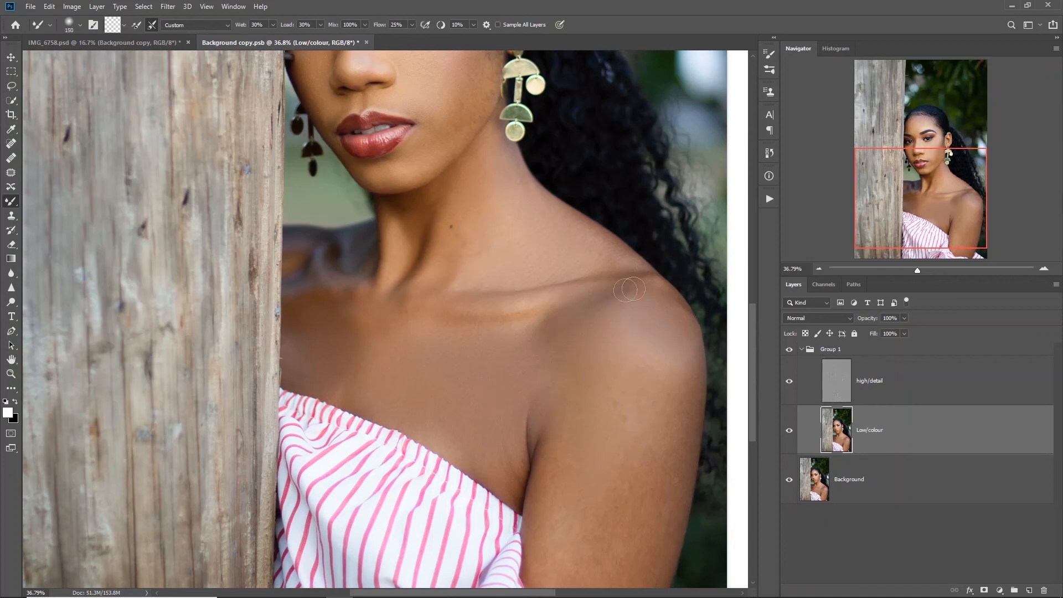
- Blend the skin tones down the upper arm with a Mixer Brush of about 250 px
{"action": "scroll", "coordinate": [618, 291], "scroll_direction": "down", "scroll_amount": 1}
{"action": "key", "text": "bracketright"}
{"action": "key", "text": "bracketright"}
{"action": "key", "text": "bracketright"}
{"action": "key", "text": "bracketleft"}
{"action": "key", "text": "bracketleft"}
{"action": "mouse_move", "coordinate": [546, 511]}
{"action": "left_mouse_down"}
{"action": "mouse_move", "coordinate": [604, 518]}
{"action": "mouse_move", "coordinate": [649, 488]}
{"action": "mouse_move", "coordinate": [634, 446]}
{"action": "left_mouse_up"}
{"action": "key", "text": "bracketleft"}
{"action": "key", "text": "bracketright"}
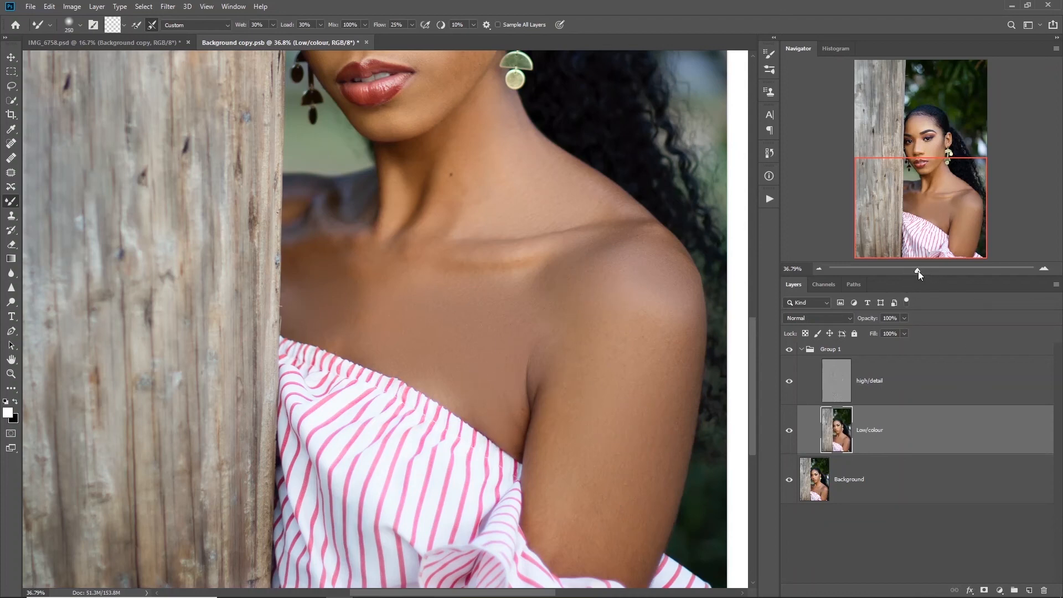
- Compare the whole portrait before and after retouching by toggling Group 1's visibility, and collapse the group
{"action": "left_click_drag", "start_coordinate": [917, 270], "coordinate": [909, 270]}
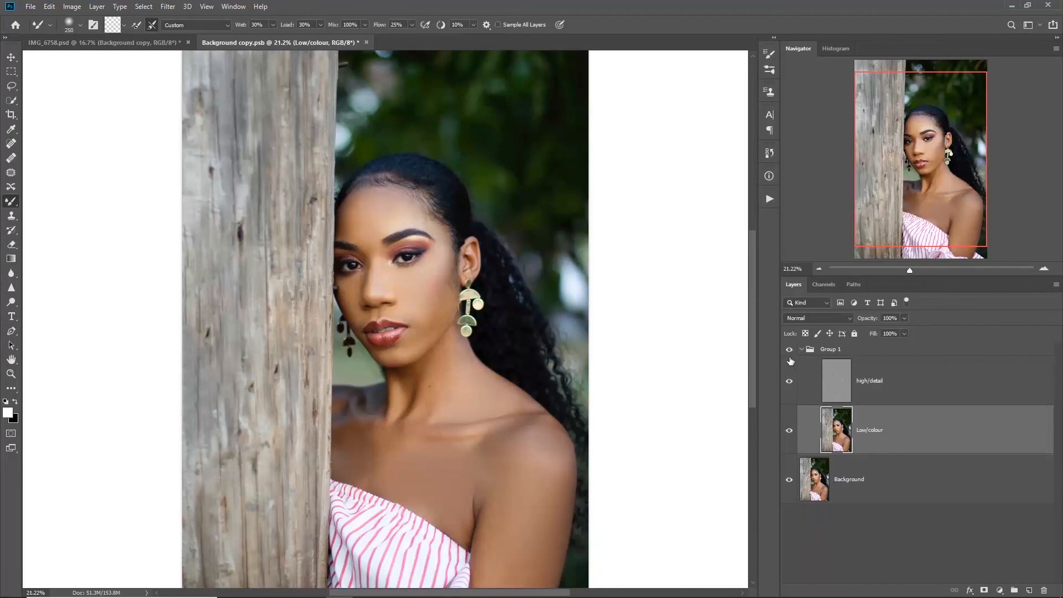
{"action": "left_click", "coordinate": [790, 349]}
{"action": "left_click", "coordinate": [790, 350]}
{"action": "left_click", "coordinate": [792, 350]}
{"action": "left_click", "coordinate": [802, 349]}
{"action": "left_click", "coordinate": [802, 350]}
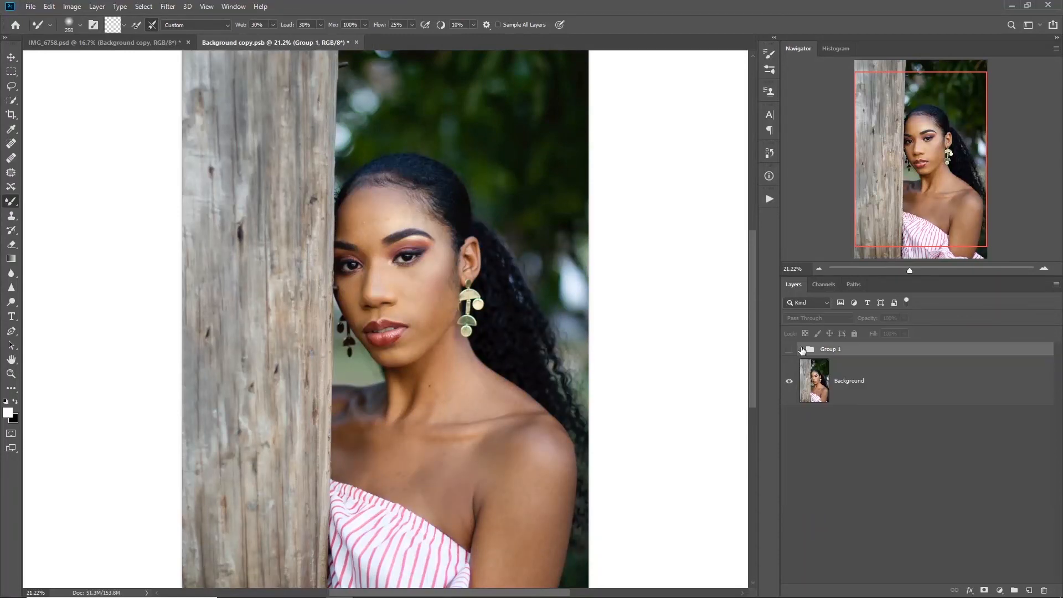
{"action": "left_click", "coordinate": [789, 350]}
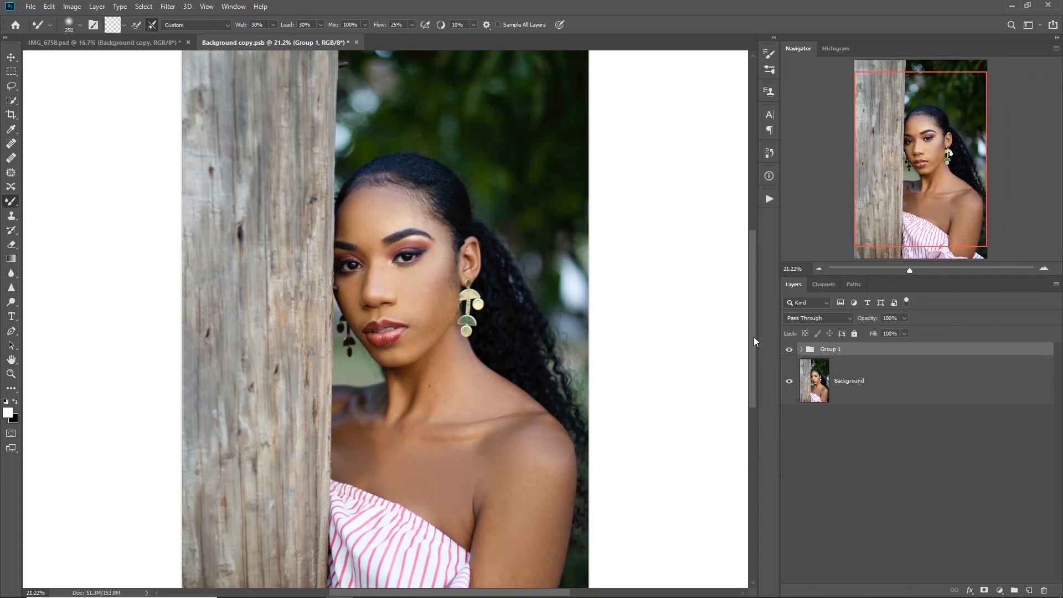
{"action": "left_click", "coordinate": [790, 350]}
{"action": "left_click", "coordinate": [790, 350]}
- Switch to the IMG_6758.psd document and compare its edit by toggling the Photo Filter 1 copy layer's visibility
{"action": "left_click", "coordinate": [139, 43]}
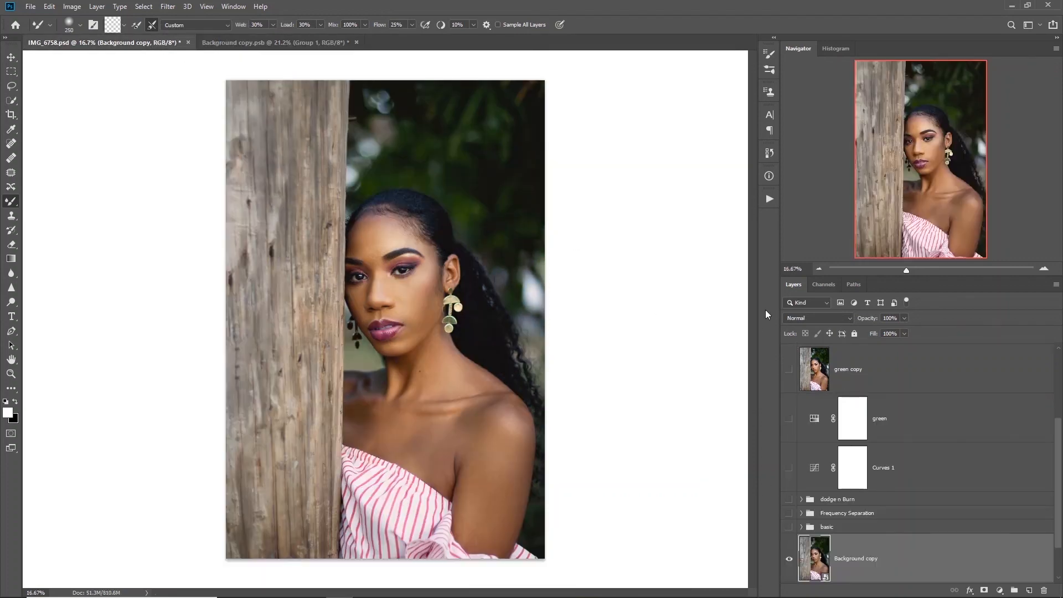
{"action": "left_click_drag", "start_coordinate": [907, 269], "coordinate": [915, 268]}
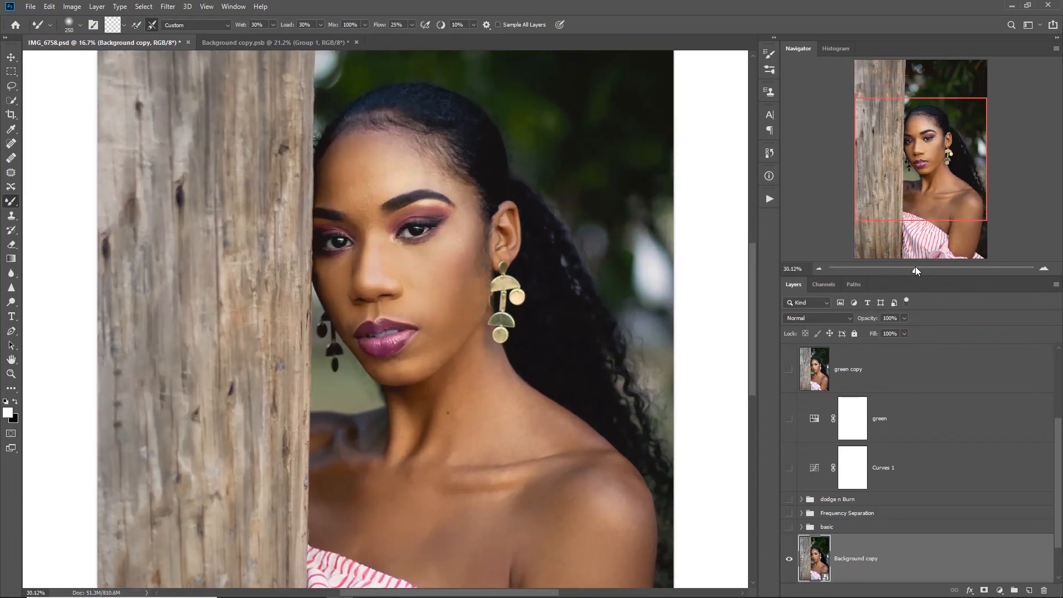
{"action": "scroll", "coordinate": [797, 512], "scroll_direction": "down", "scroll_amount": 1}
{"action": "scroll", "coordinate": [794, 443], "scroll_direction": "up", "scroll_amount": 4}
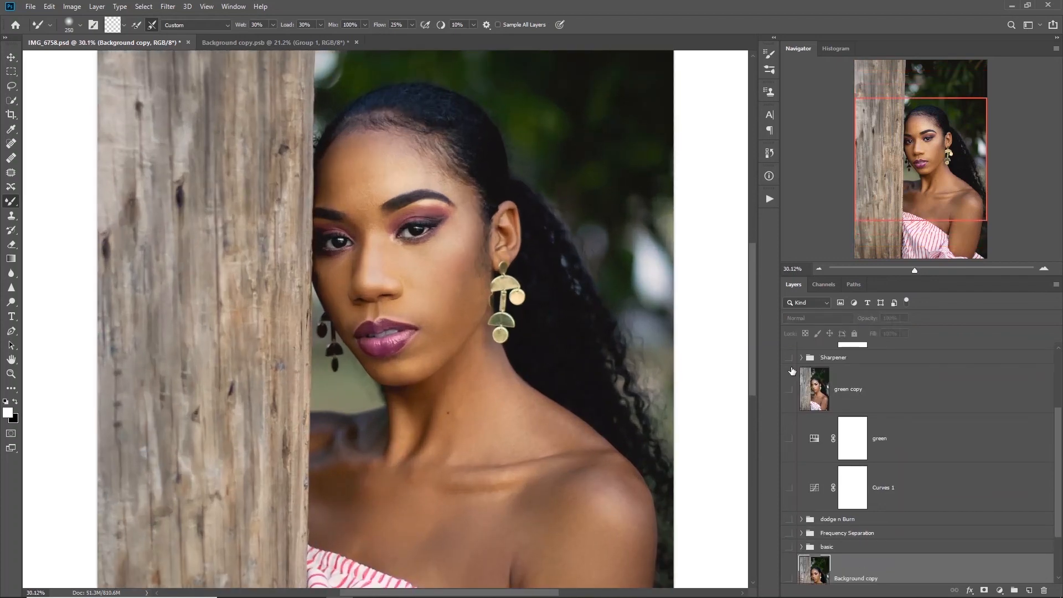
{"action": "scroll", "coordinate": [791, 367], "scroll_direction": "up", "scroll_amount": 1}
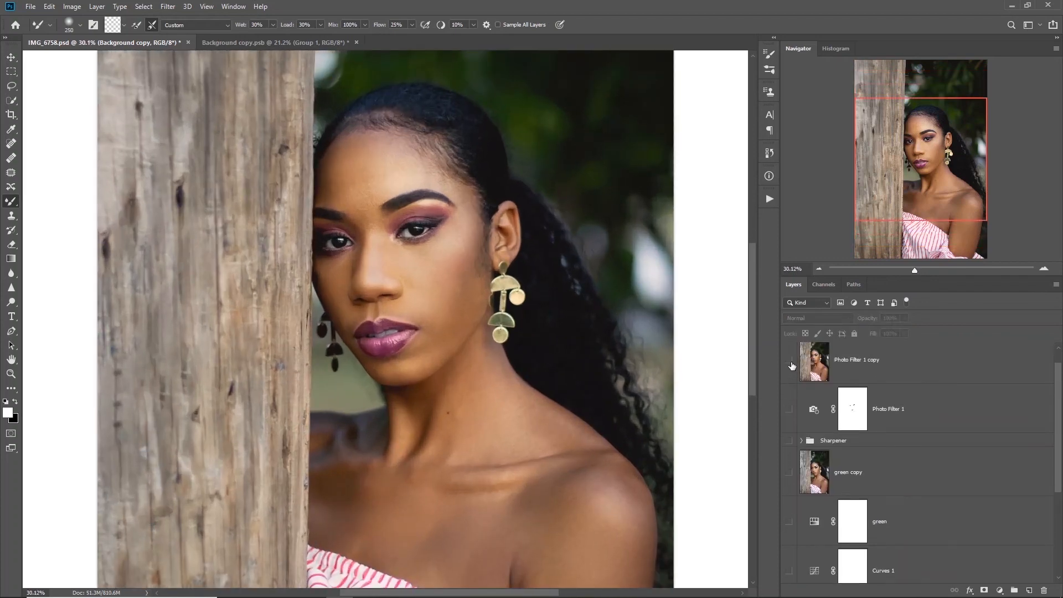
{"action": "left_click", "coordinate": [790, 363]}
{"action": "left_click", "coordinate": [790, 362]}
{"action": "left_click", "coordinate": [790, 363]}
{"action": "left_click", "coordinate": [790, 363]}
- Return to the Background copy.psb document and toggle Group 1 off and on to review the skin retouching
{"action": "left_click", "coordinate": [300, 40]}
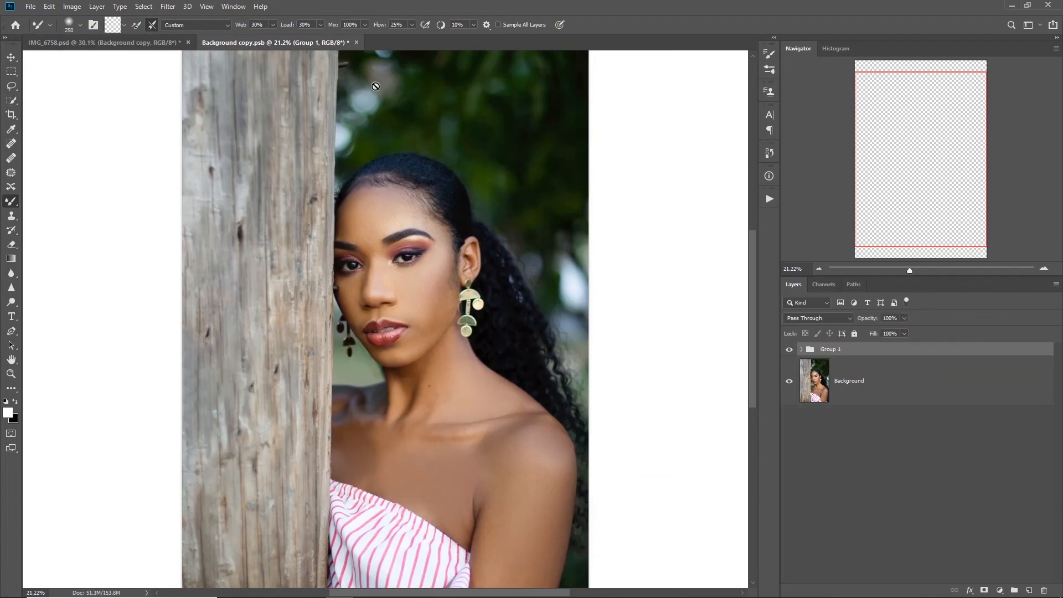
{"action": "left_click", "coordinate": [790, 350]}
{"action": "left_click", "coordinate": [790, 351]}
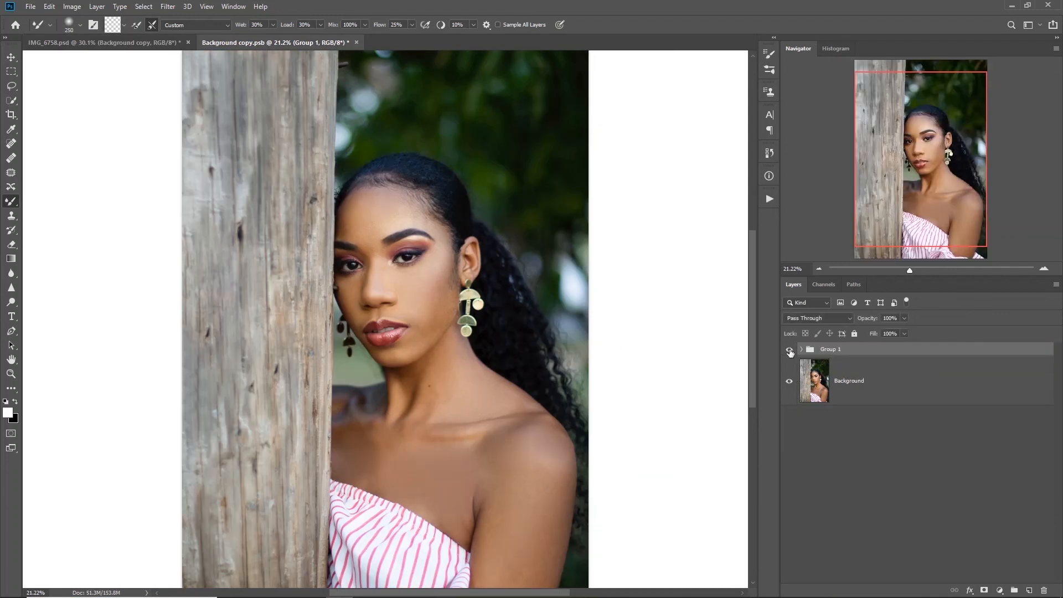